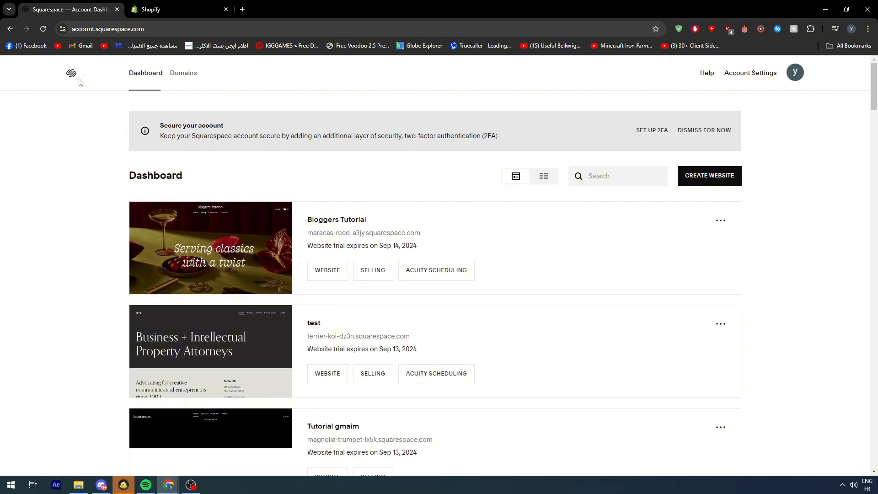
Open the Bloggers Tutorial website from the Squarespace dashboard and go to its settings.
{"action": "scroll", "coordinate": [343, 274], "scroll_direction": "down", "scroll_amount": 2}
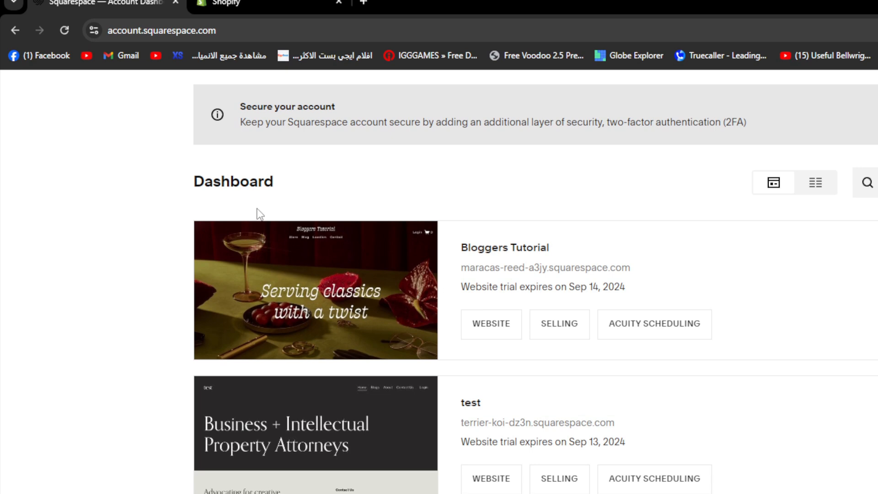
{"action": "mouse_move", "coordinate": [333, 303]}
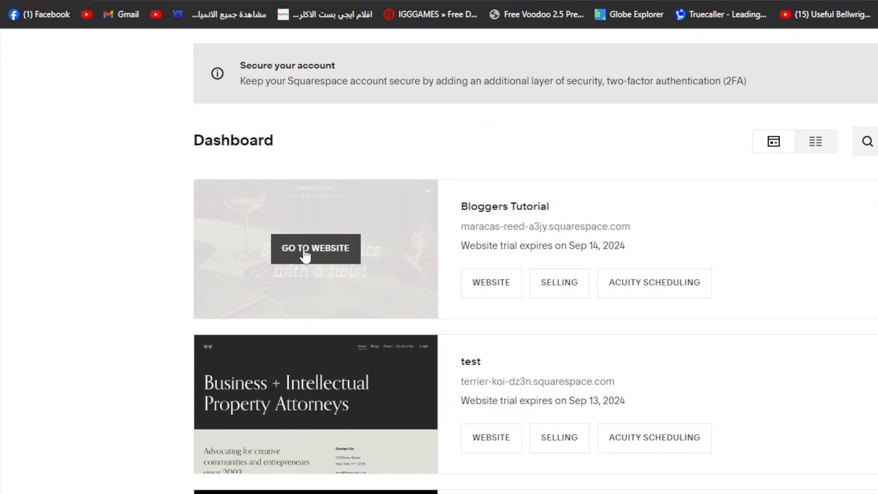
{"action": "left_click", "coordinate": [304, 251]}
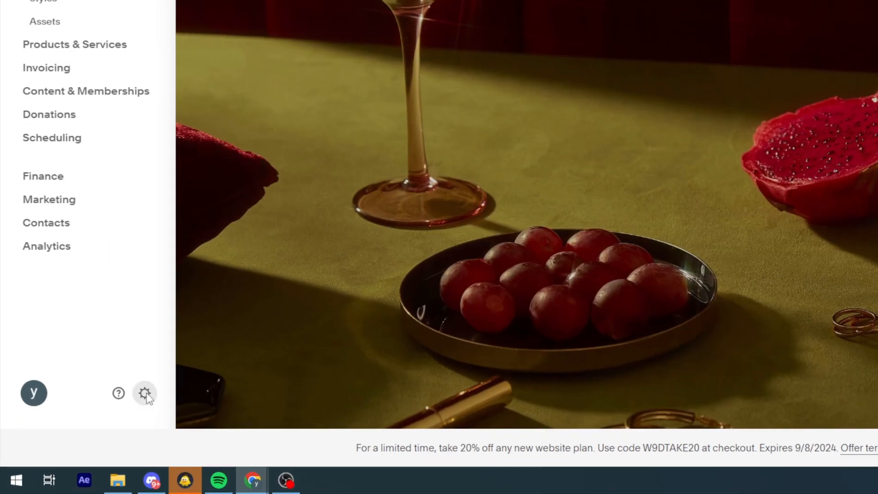
{"action": "left_click", "coordinate": [145, 394]}
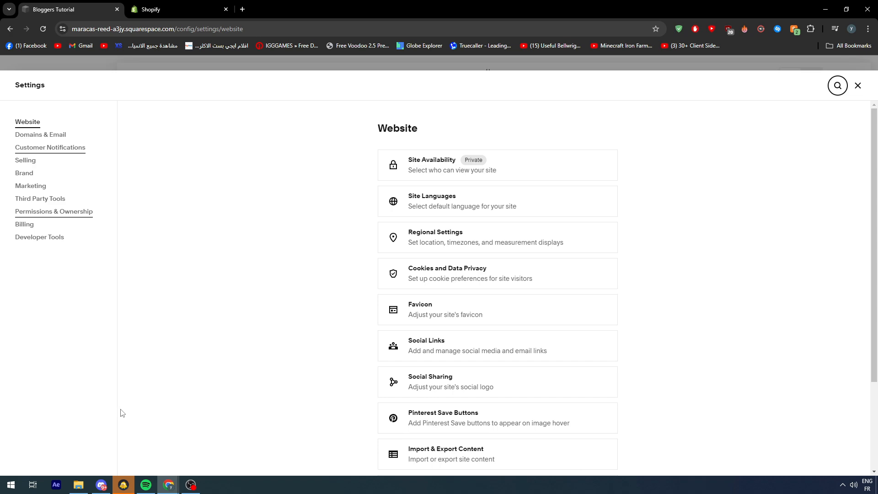
Open the Extensions catalogue among the site's third-party tools.
{"action": "left_click", "coordinate": [151, 9]}
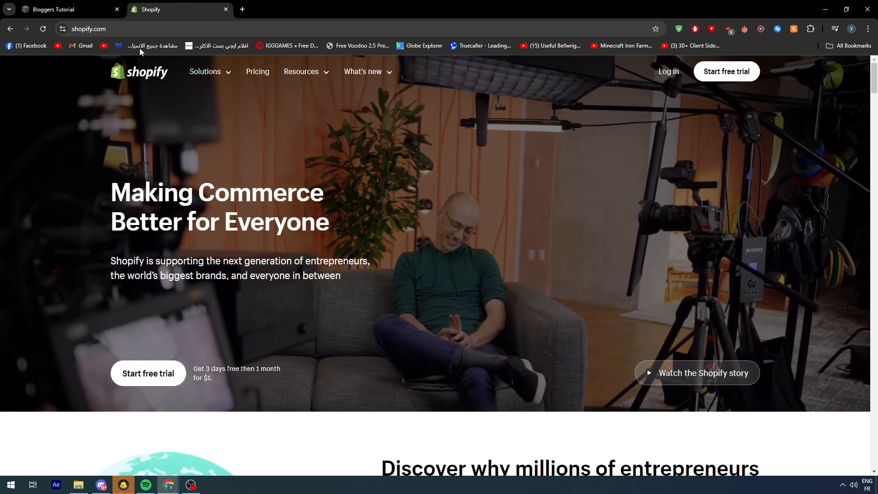
{"action": "left_click", "coordinate": [91, 5]}
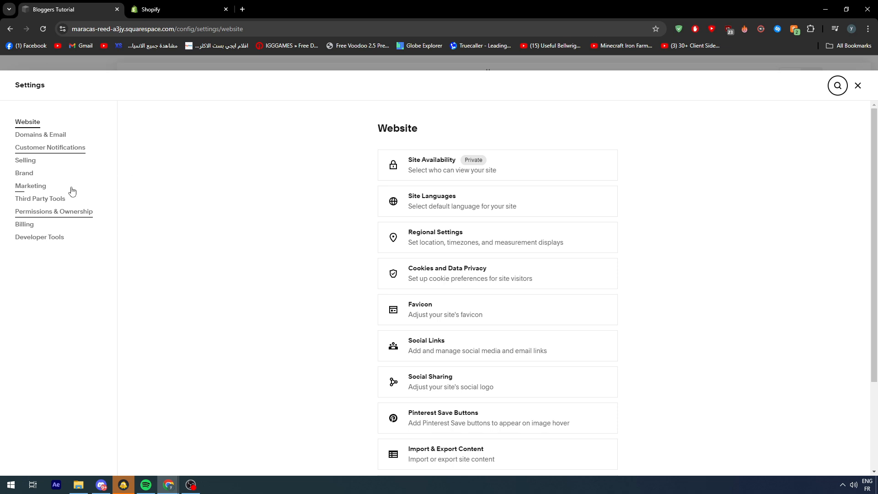
{"action": "left_click", "coordinate": [53, 200]}
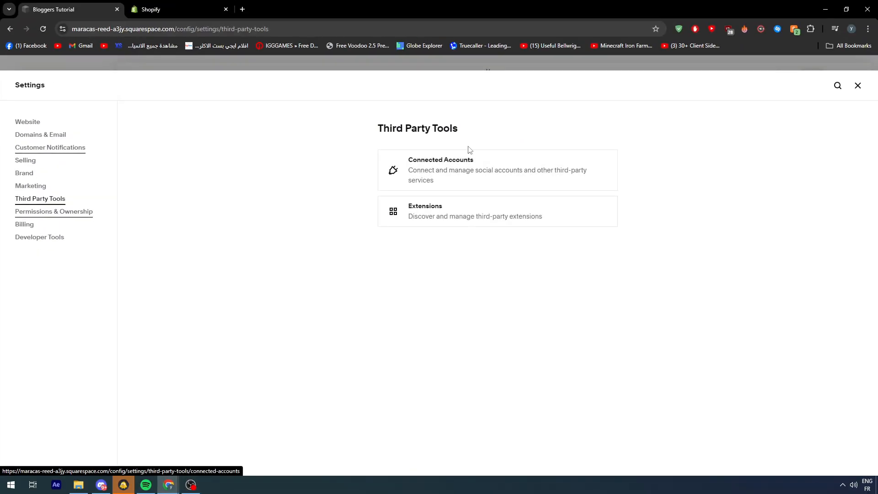
{"action": "left_click", "coordinate": [481, 212]}
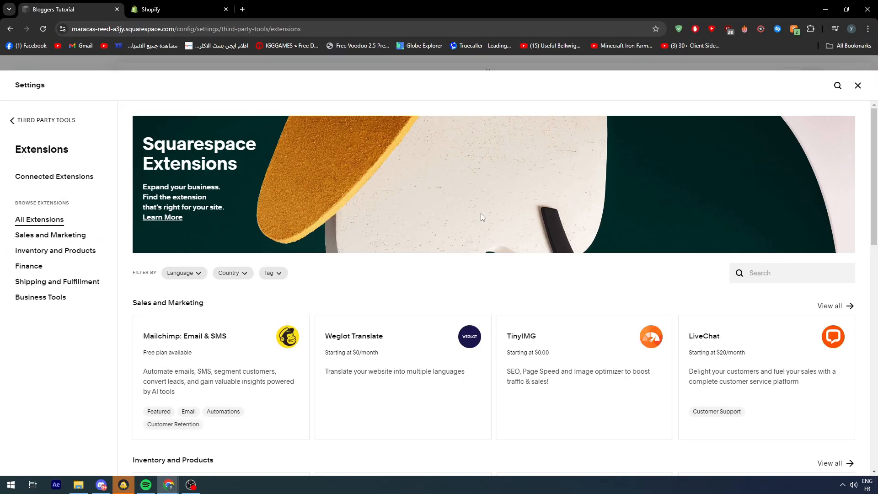
Search the Squarespace extensions for "shopify", look over the matches and clear the search.
{"action": "scroll", "coordinate": [469, 216], "scroll_direction": "down", "scroll_amount": 4}
{"action": "scroll", "coordinate": [810, 155], "scroll_direction": "up", "scroll_amount": 3}
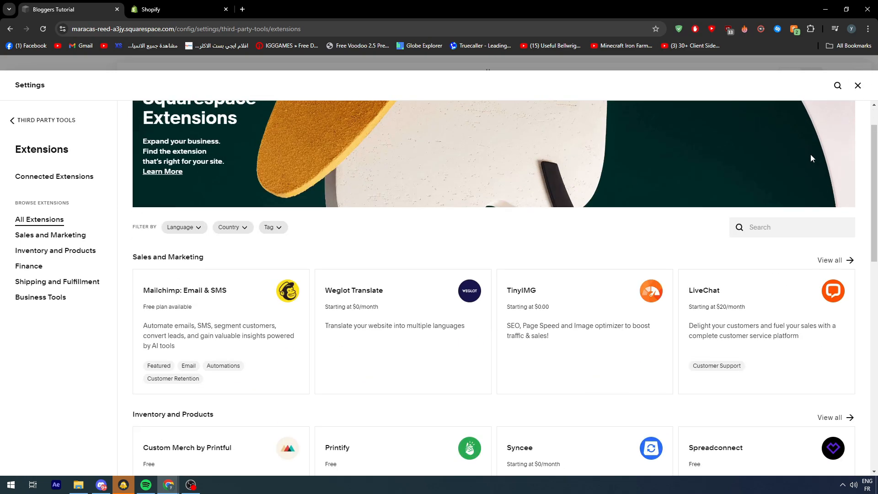
{"action": "type", "text": "shopify"}
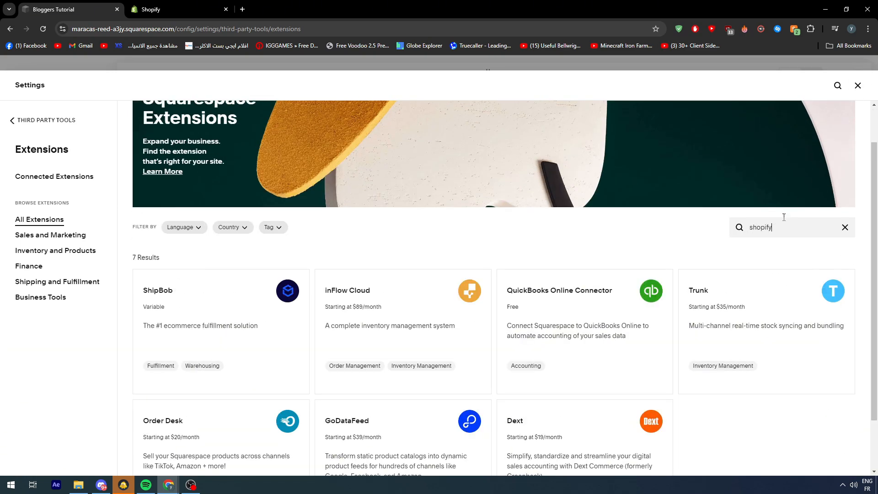
{"action": "scroll", "coordinate": [614, 270], "scroll_direction": "down", "scroll_amount": 2}
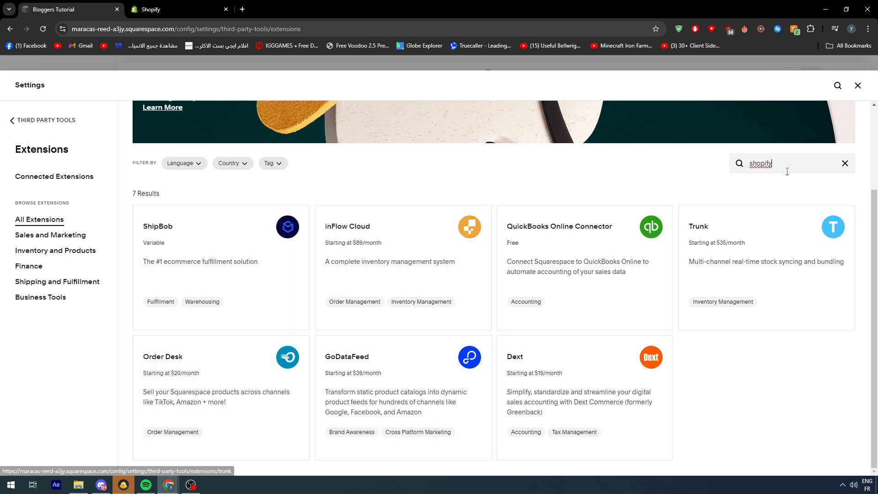
{"action": "left_click_drag", "start_coordinate": [786, 171], "coordinate": [590, 161]}
{"action": "key", "text": "BackSpace"}
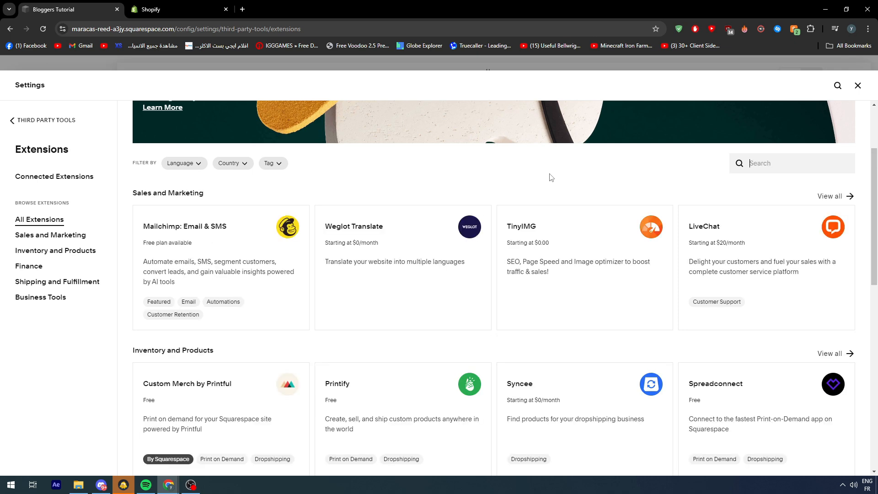
Switch to Shopify, log in with the saved account and open the list of all its stores.
{"action": "left_click", "coordinate": [168, 16]}
{"action": "left_click", "coordinate": [668, 73]}
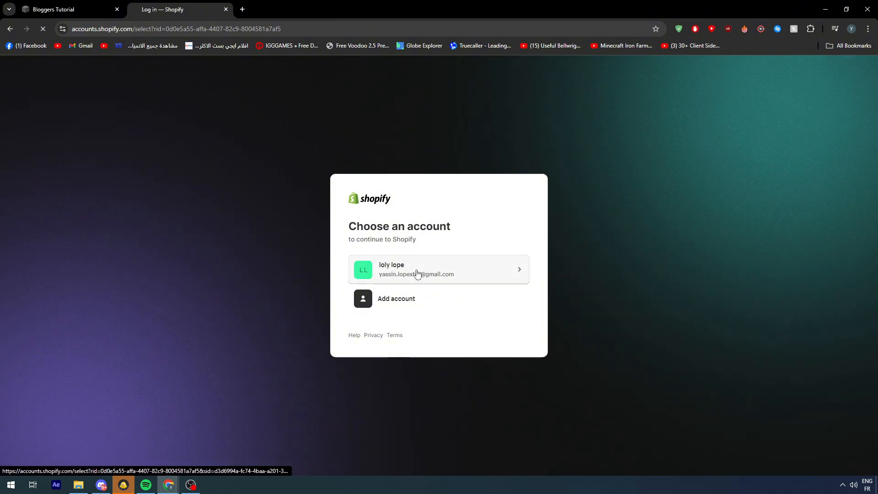
{"action": "left_click", "coordinate": [416, 273]}
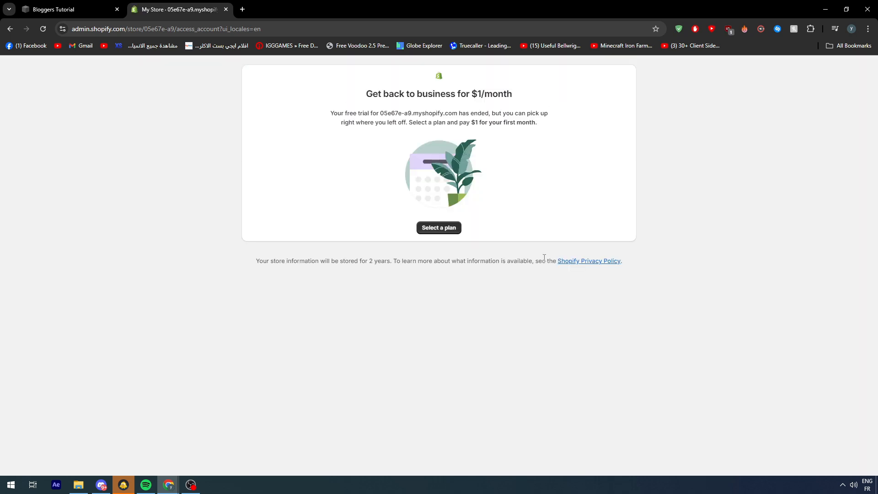
{"action": "left_click", "coordinate": [439, 229]}
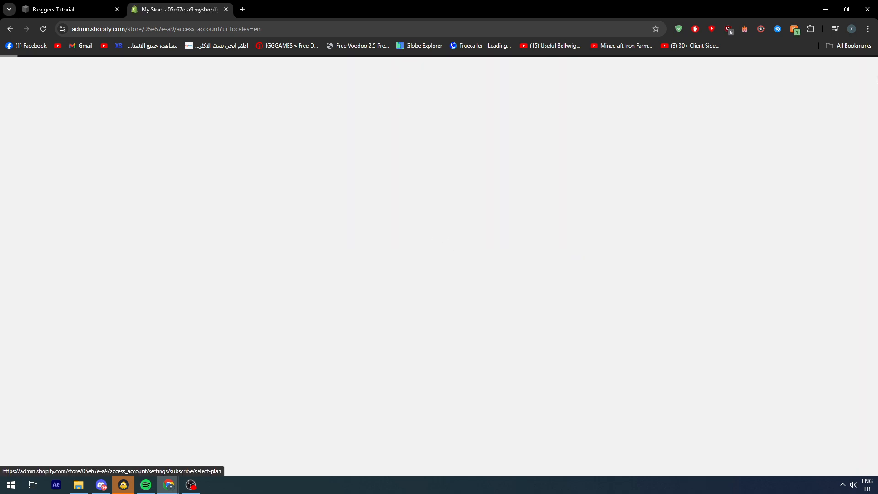
{"action": "left_click", "coordinate": [859, 67]}
{"action": "left_click", "coordinate": [829, 111]}
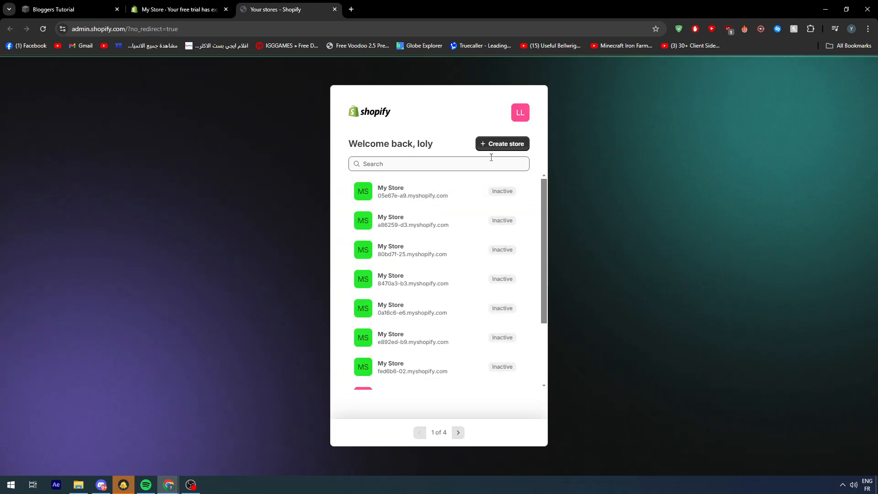
Create a new Shopify store, skipping the setup questions and postponing the plan choice, and close the expired store's page.
{"action": "left_click", "coordinate": [489, 145]}
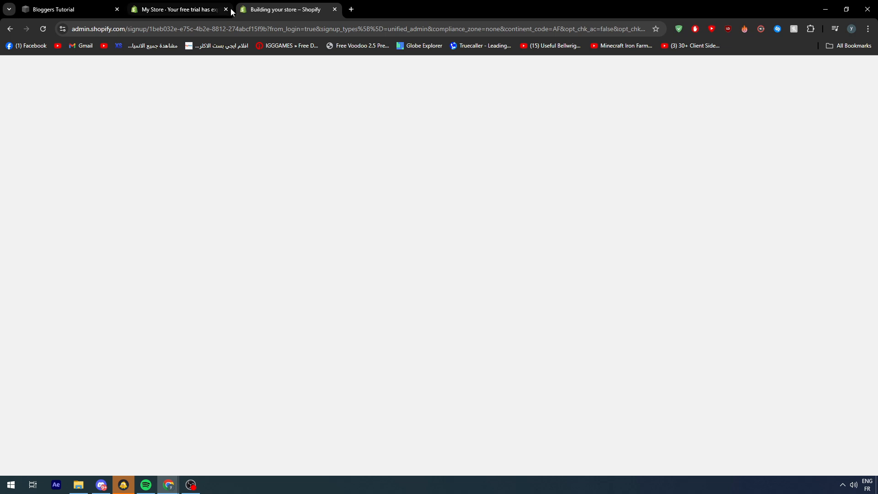
{"action": "left_click", "coordinate": [226, 10]}
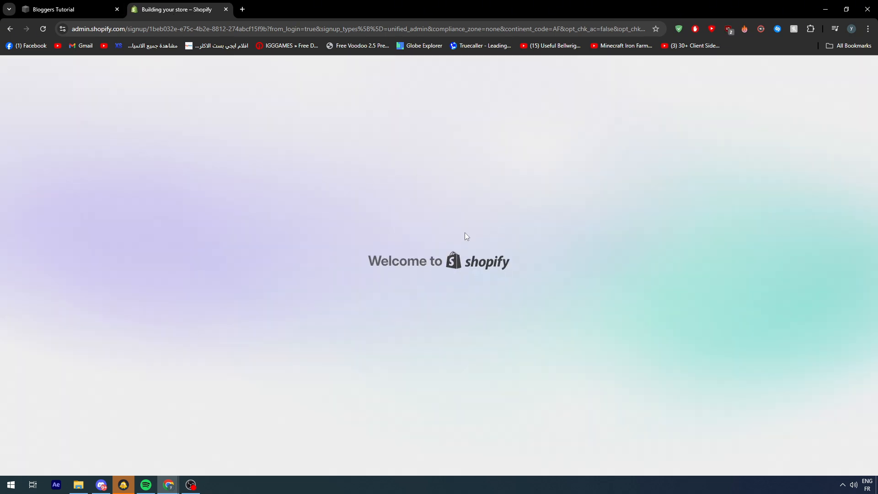
{"action": "left_click", "coordinate": [593, 274]}
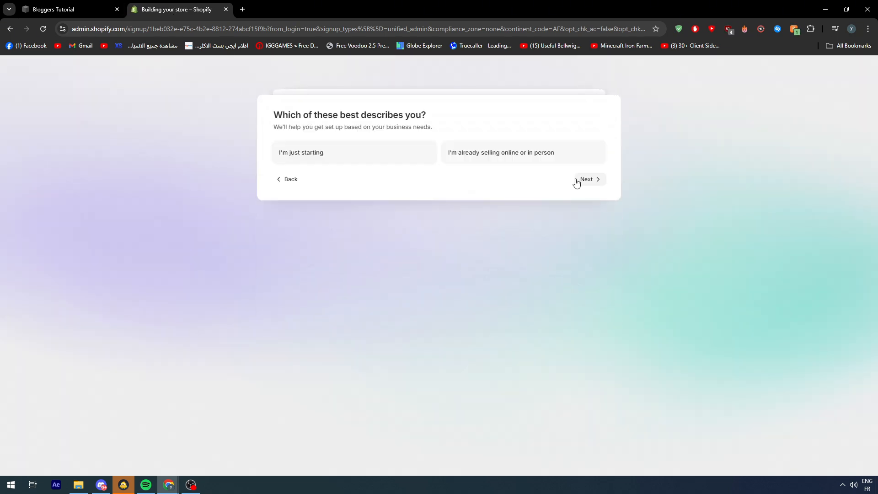
{"action": "left_click", "coordinate": [580, 181]}
{"action": "left_click", "coordinate": [583, 190]}
{"action": "left_click", "coordinate": [588, 262]}
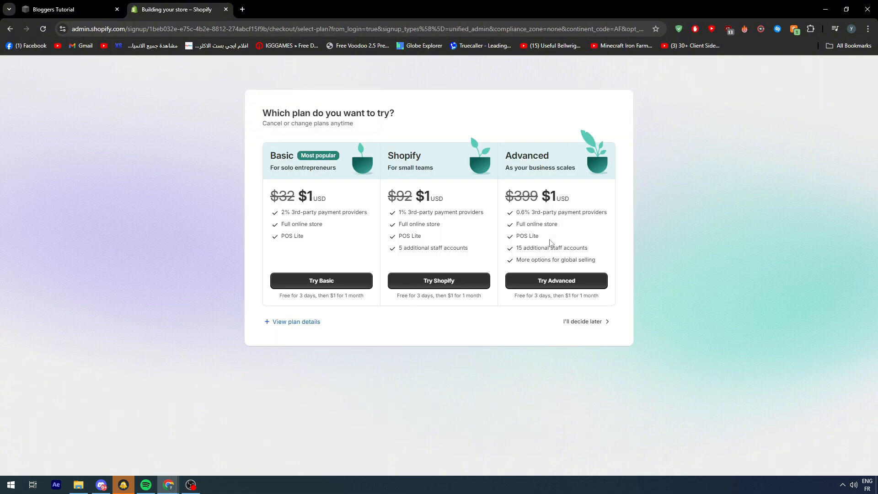
{"action": "left_click", "coordinate": [591, 322]}
{"action": "key", "text": "ctrl+shift+Tab"}
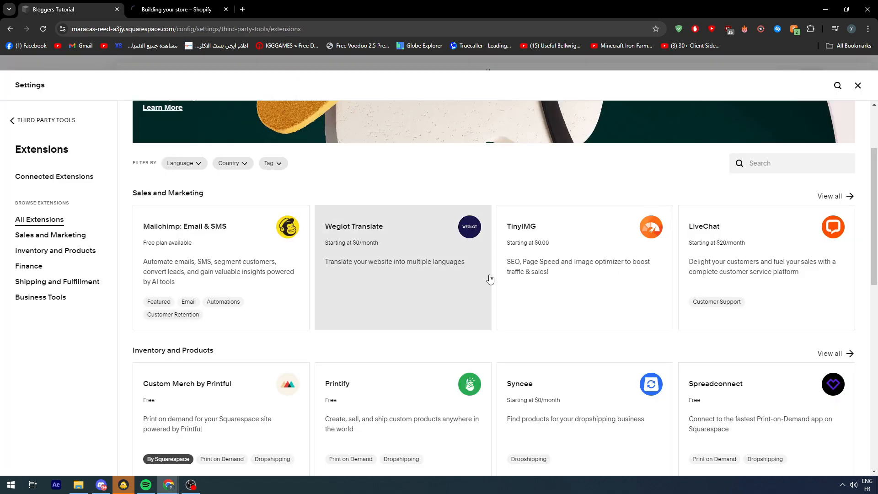
{"action": "scroll", "coordinate": [491, 276], "scroll_direction": "down", "scroll_amount": 4}
{"action": "scroll", "coordinate": [455, 271], "scroll_direction": "down", "scroll_amount": 7}
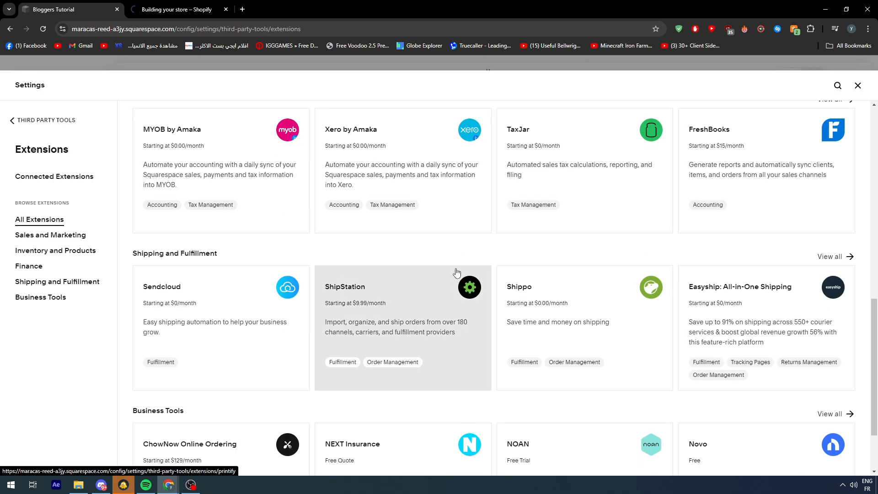
{"action": "scroll", "coordinate": [457, 270], "scroll_direction": "up", "scroll_amount": 5}
{"action": "scroll", "coordinate": [450, 268], "scroll_direction": "up", "scroll_amount": 6}
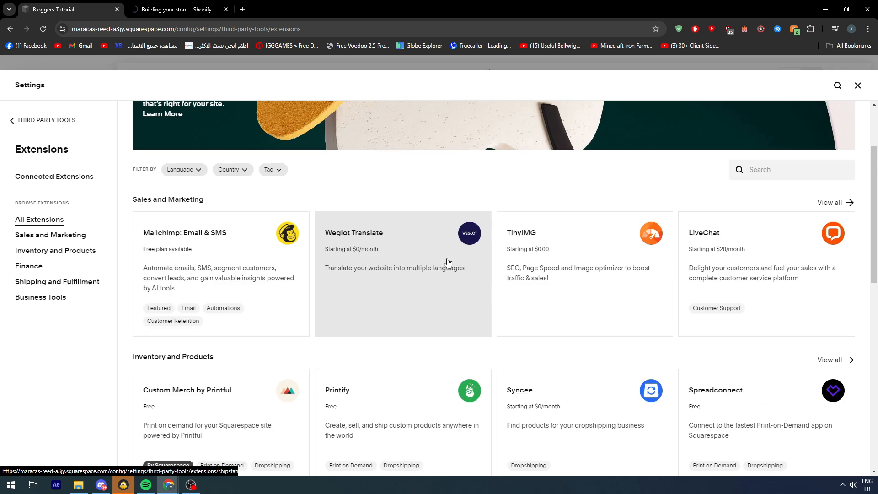
{"action": "key", "text": "ctrl+Tab"}
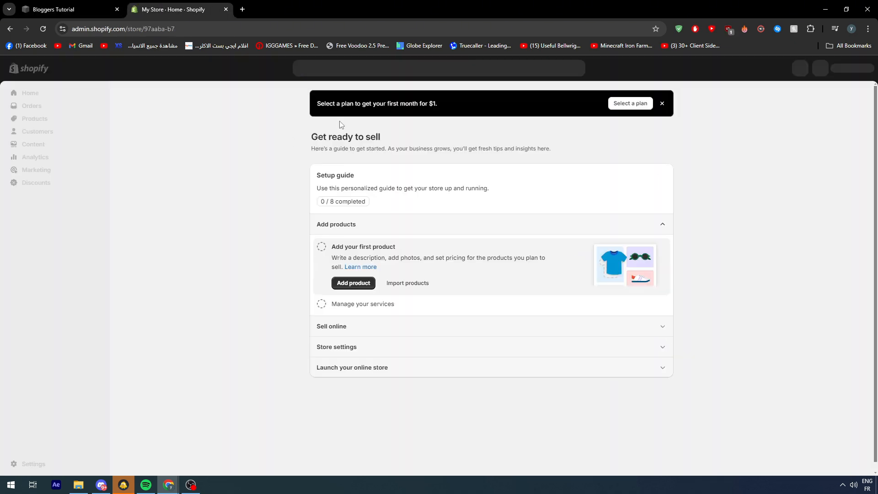
Open the Shopify App Store from the new store's admin, search it for "squarespace" and look through the listed apps.
{"action": "left_click", "coordinate": [46, 260]}
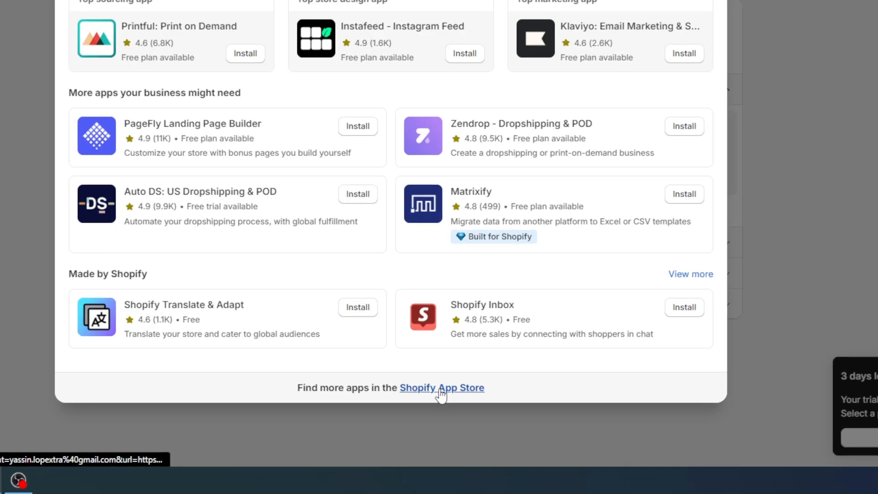
{"action": "left_click", "coordinate": [440, 390]}
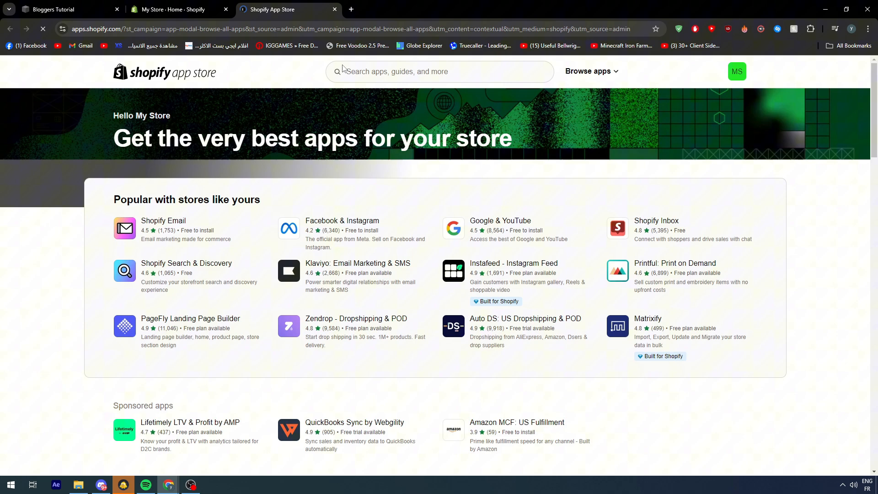
{"action": "left_click", "coordinate": [355, 70]}
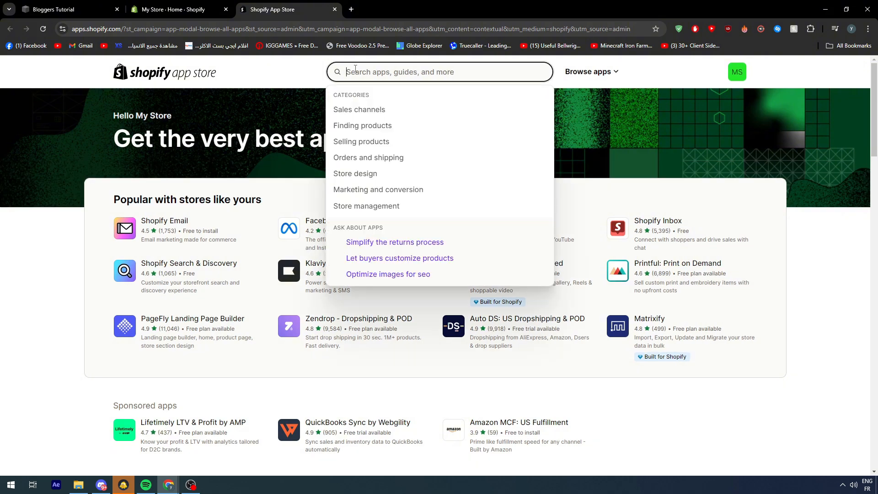
{"action": "type", "text": "square"}
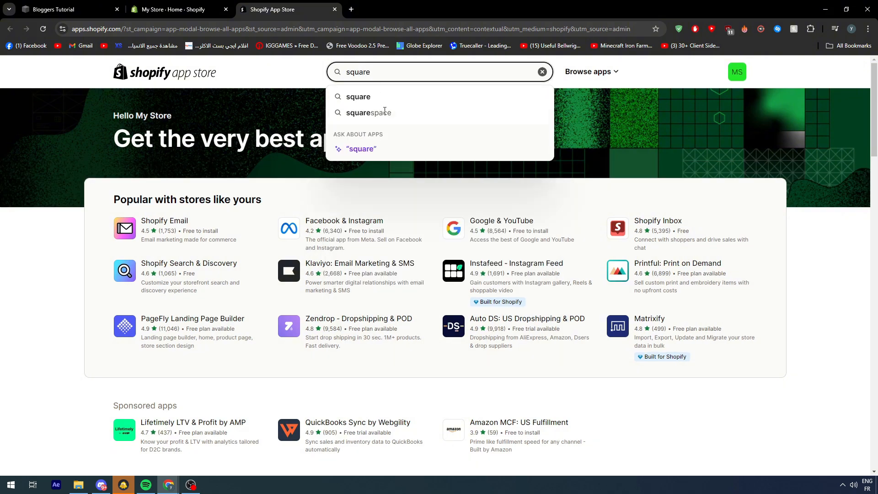
{"action": "left_click", "coordinate": [384, 113]}
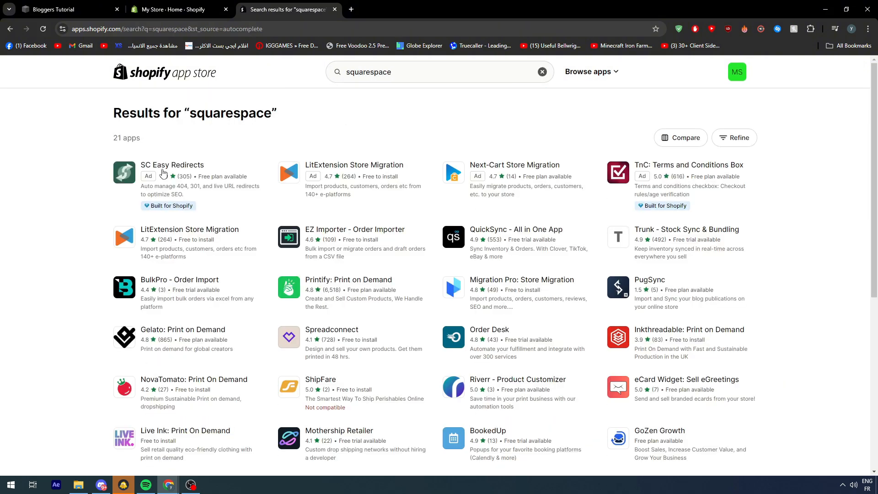
{"action": "scroll", "coordinate": [533, 302], "scroll_direction": "down", "scroll_amount": 1}
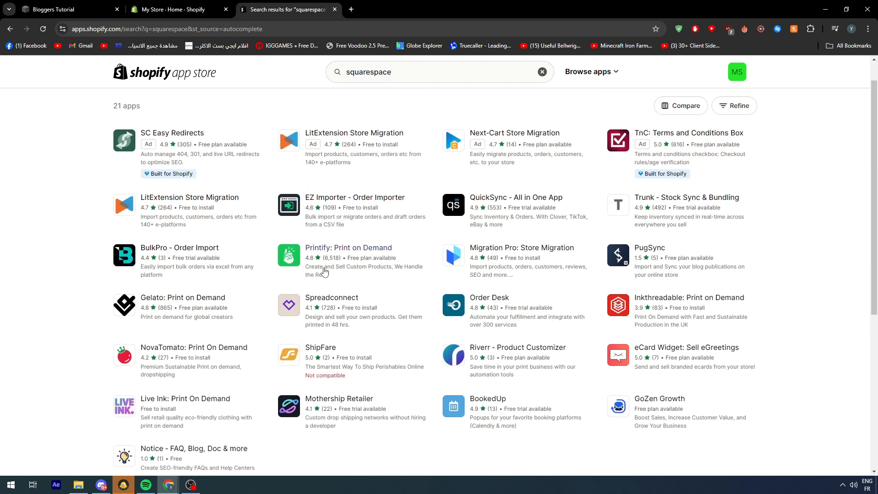
{"action": "scroll", "coordinate": [525, 281], "scroll_direction": "up", "scroll_amount": 1}
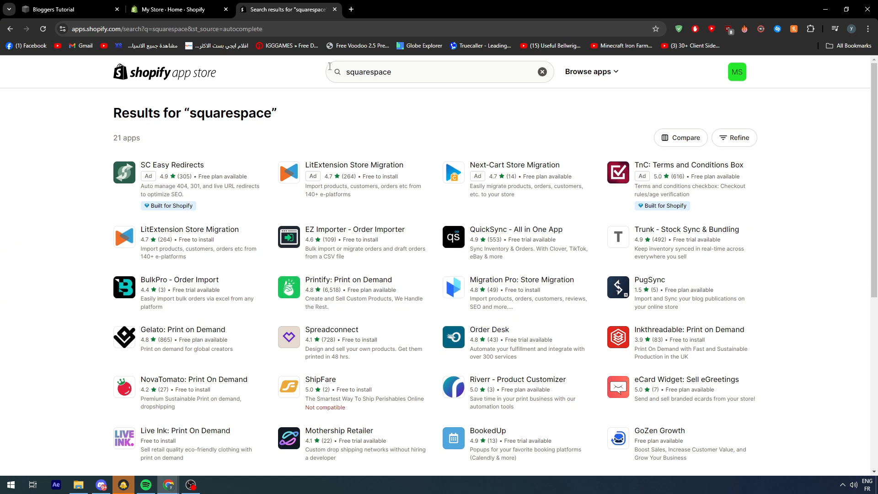
Switch to Zapier by opening its home page in place of the app search results.
{"action": "left_click", "coordinate": [313, 28]}
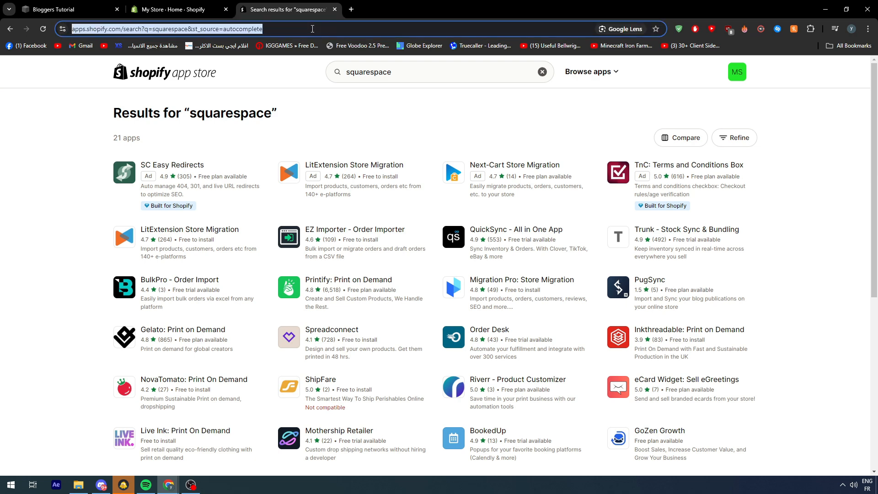
{"action": "type", "text": "zapi"}
{"action": "key", "text": "Return"}
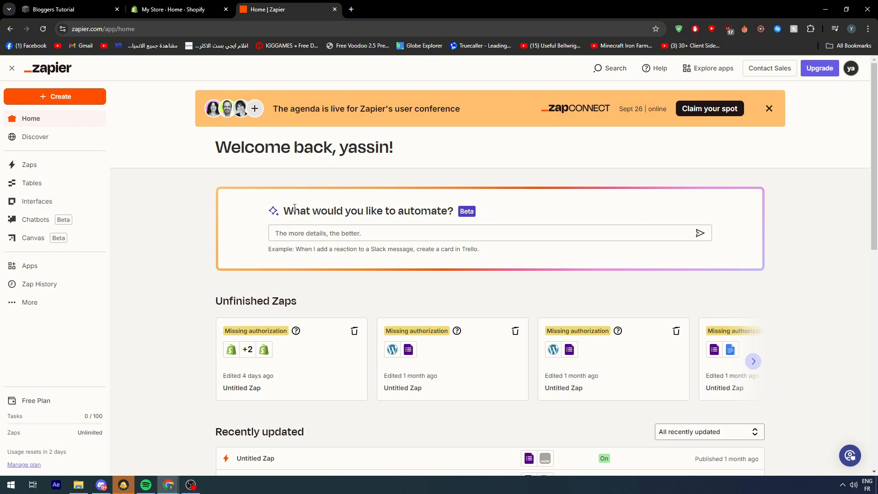
{"action": "left_click", "coordinate": [104, 6]}
{"action": "left_click", "coordinate": [145, 5]}
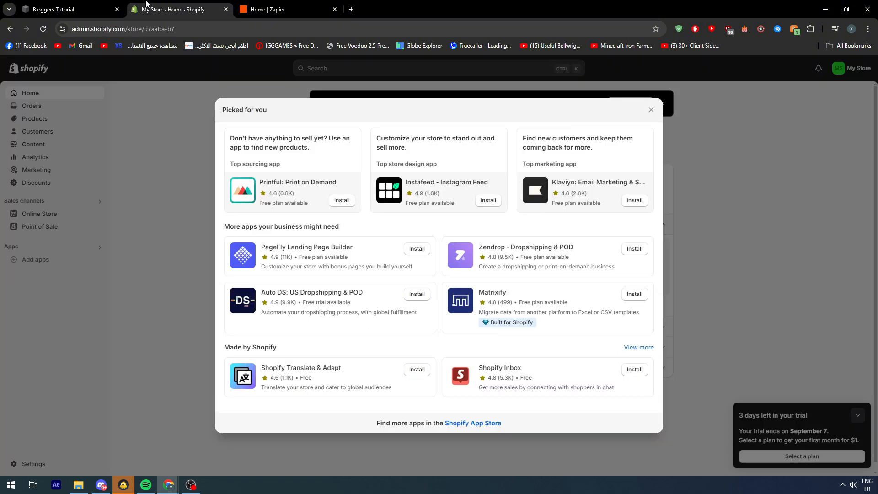
{"action": "left_click", "coordinate": [251, 5]}
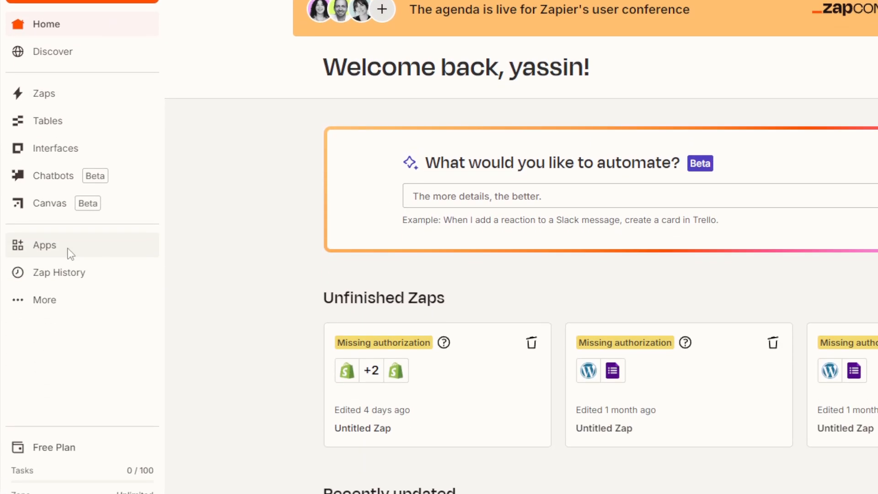
Open the list of connected apps and search it for "squarespace".
{"action": "left_click", "coordinate": [70, 253]}
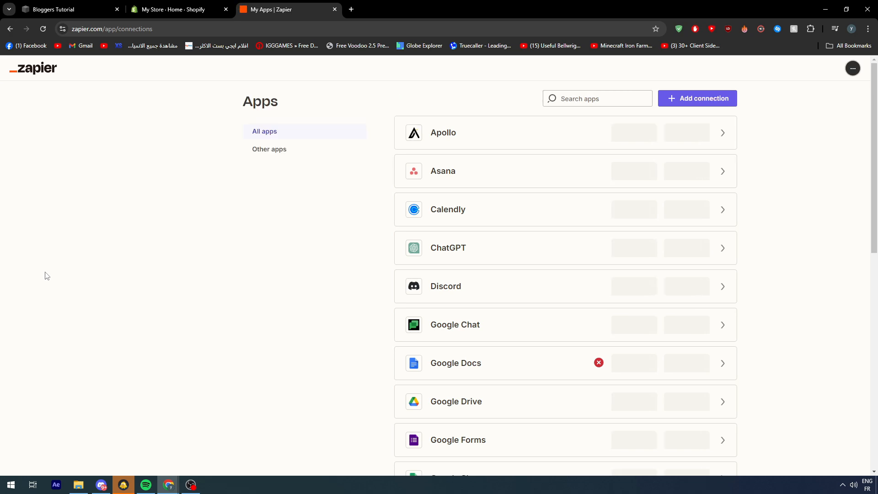
{"action": "left_click", "coordinate": [77, 6]}
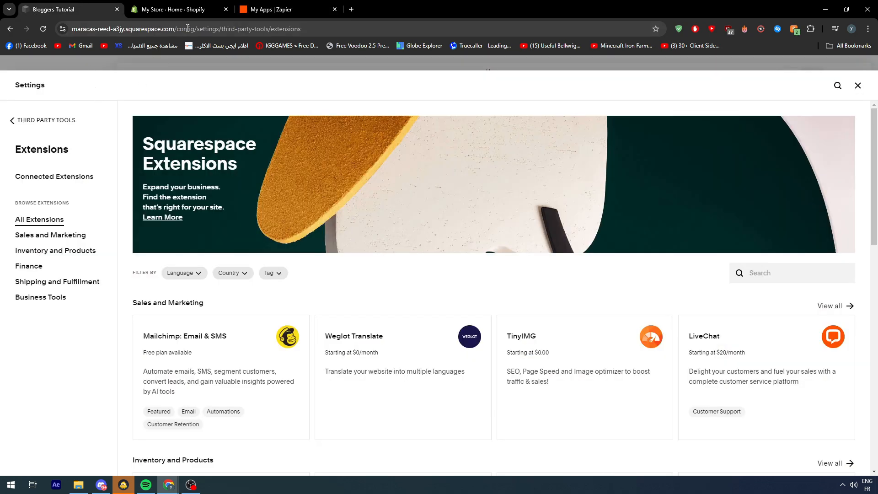
{"action": "key", "text": "ctrl+Tab"}
{"action": "key", "text": "ctrl+Tab"}
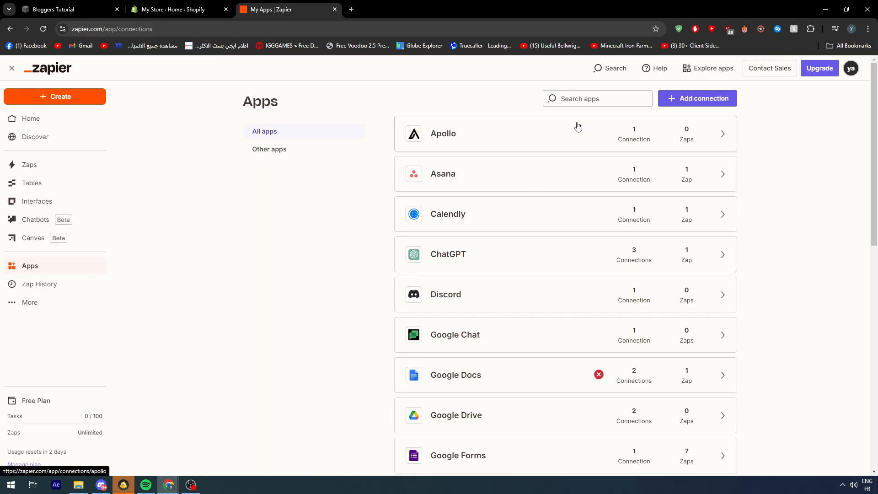
{"action": "left_click", "coordinate": [578, 99]}
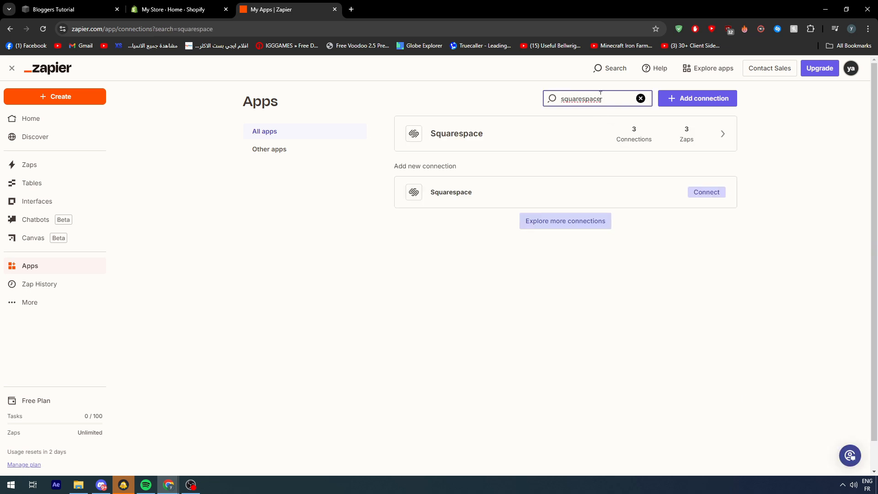
{"action": "type", "text": "-"}
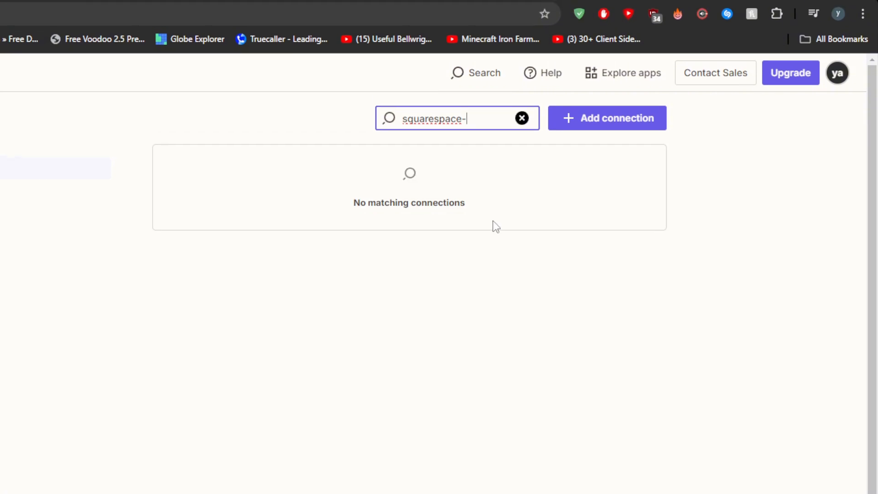
{"action": "key", "text": "BackSpace"}
Open the Squarespace connection request, check which credential it requires and close it.
{"action": "left_click", "coordinate": [623, 259]}
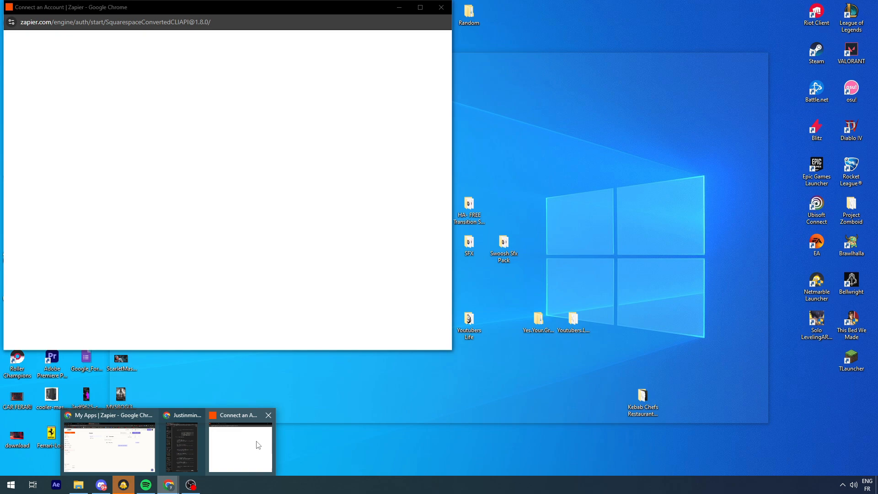
{"action": "left_click", "coordinate": [239, 447]}
{"action": "left_click_drag", "start_coordinate": [351, 8], "coordinate": [599, 46]}
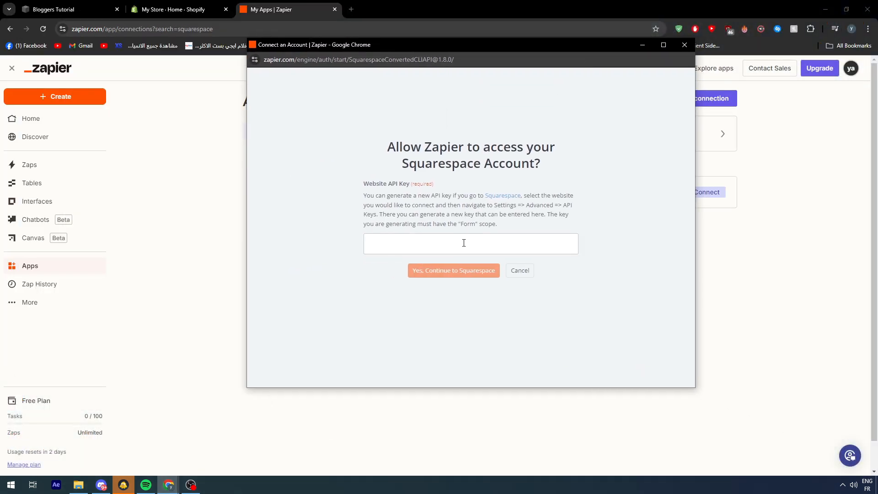
{"action": "left_click", "coordinate": [365, 187]}
{"action": "left_click", "coordinate": [690, 45]}
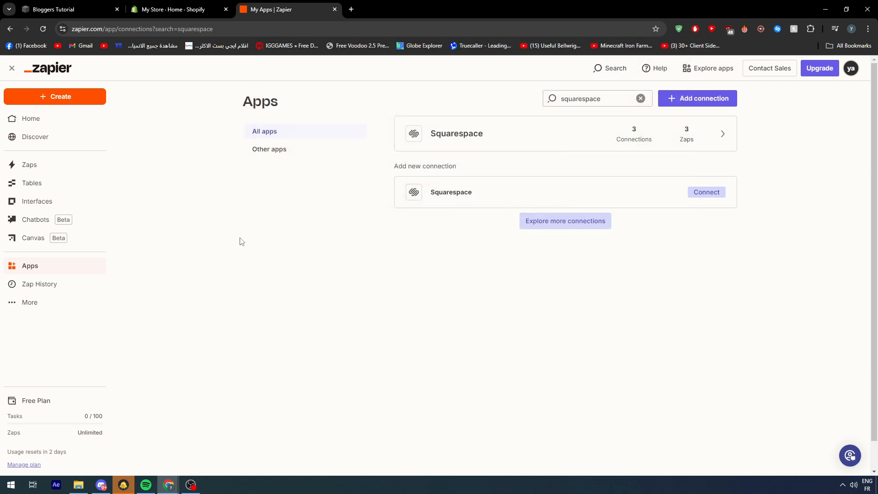
Switch to the Squarespace website's settings and open the Developer API Keys page in the developer tools.
{"action": "left_click", "coordinate": [89, 5]}
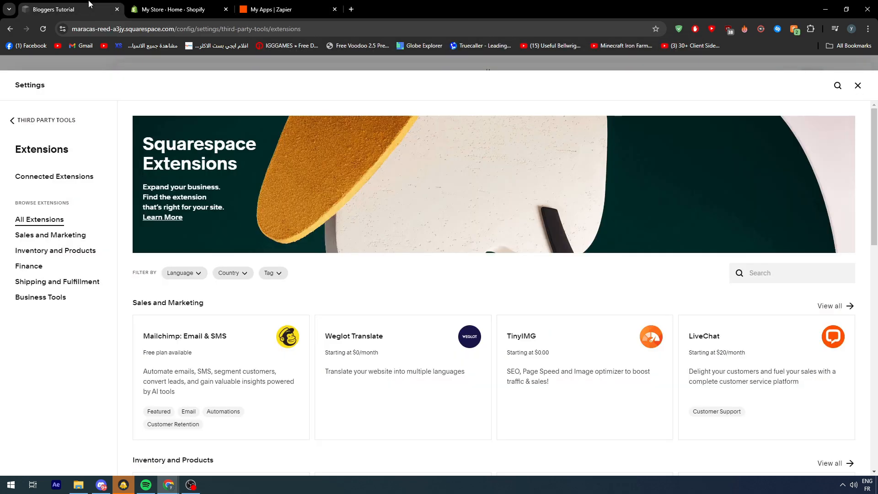
{"action": "left_click", "coordinate": [13, 118]}
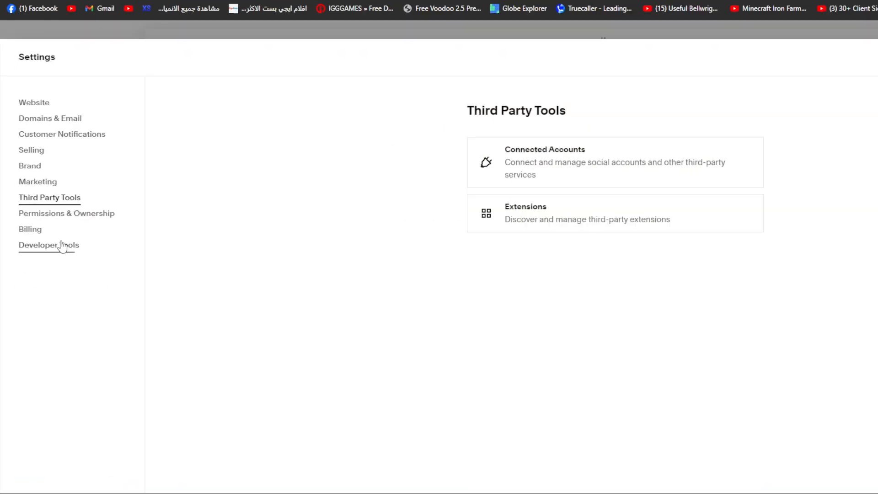
{"action": "left_click", "coordinate": [65, 254]}
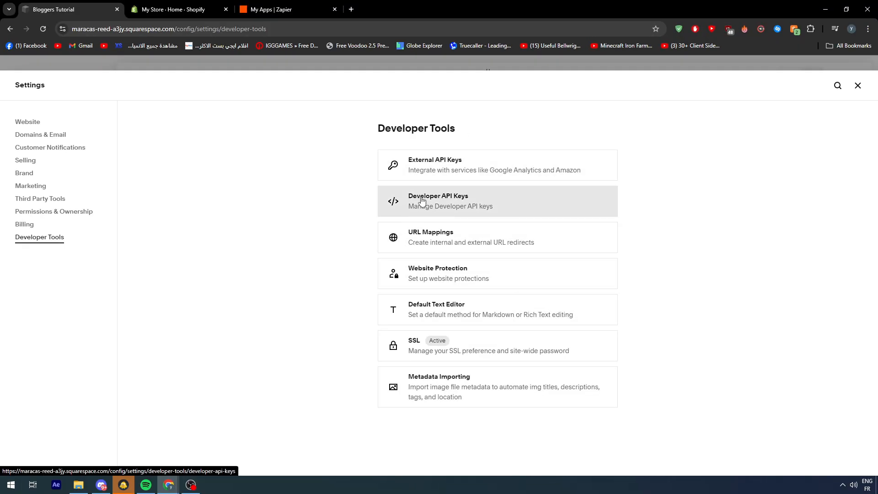
{"action": "left_click", "coordinate": [422, 200]}
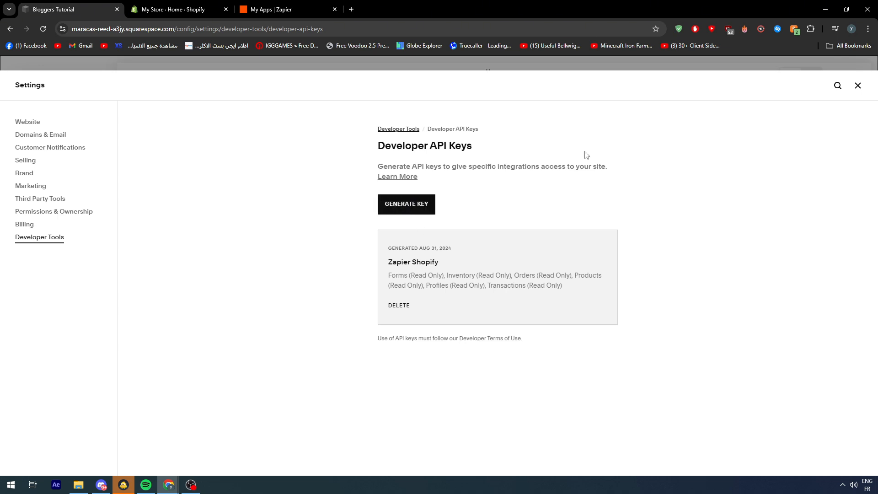
Delete the existing "Zapier Shopify" developer API key.
{"action": "left_click_drag", "start_coordinate": [388, 263], "coordinate": [494, 267]}
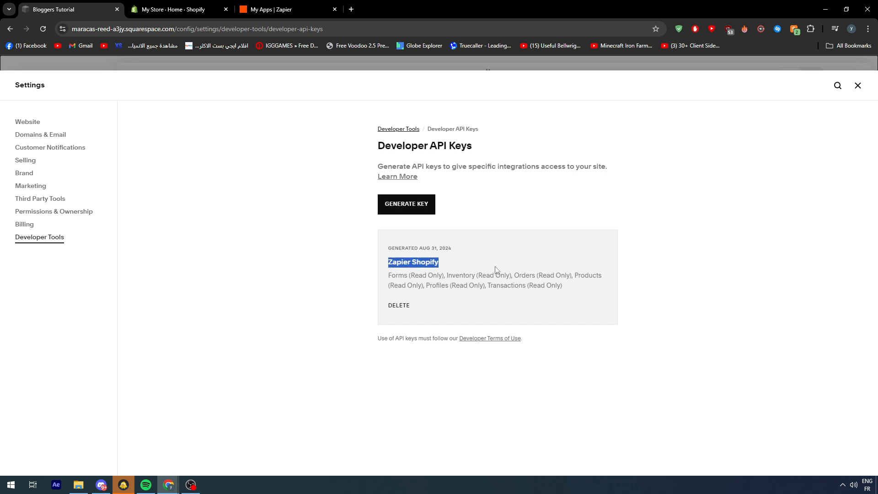
{"action": "left_click", "coordinate": [494, 267]}
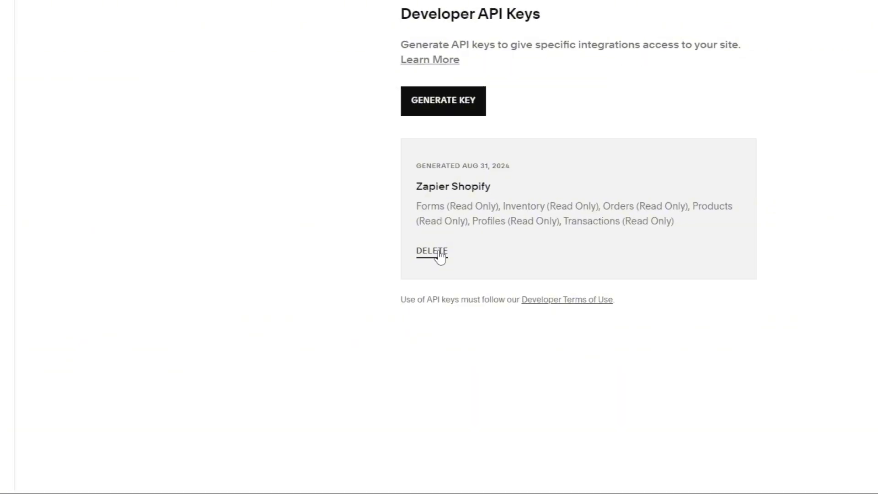
{"action": "left_click", "coordinate": [440, 255]}
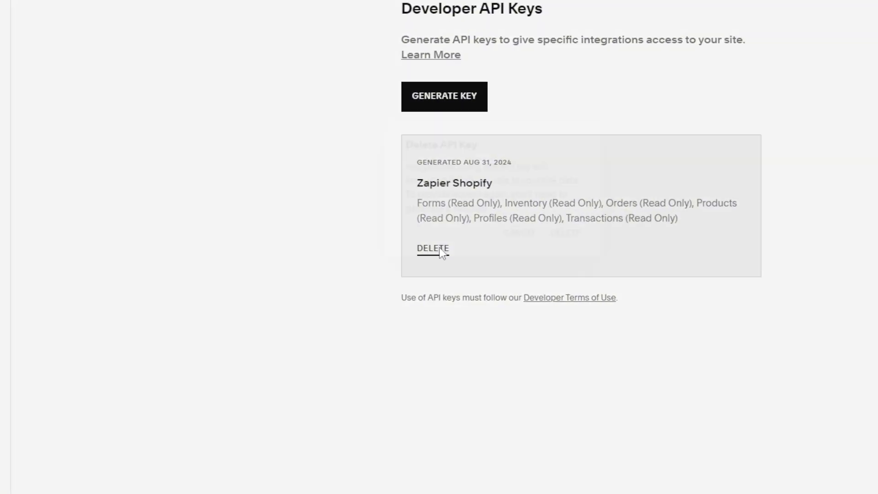
{"action": "left_click", "coordinate": [571, 241]}
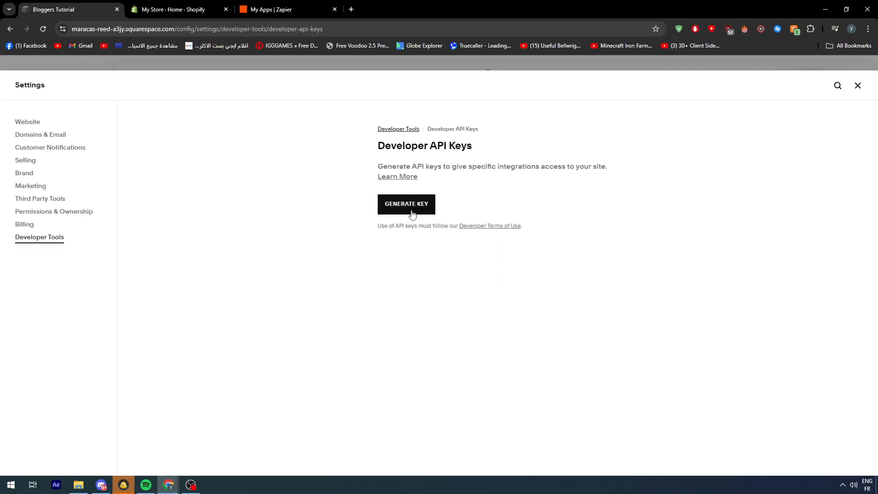
Start generating a new developer API key and name it "Shopify ZApier".
{"action": "left_click", "coordinate": [338, 104]}
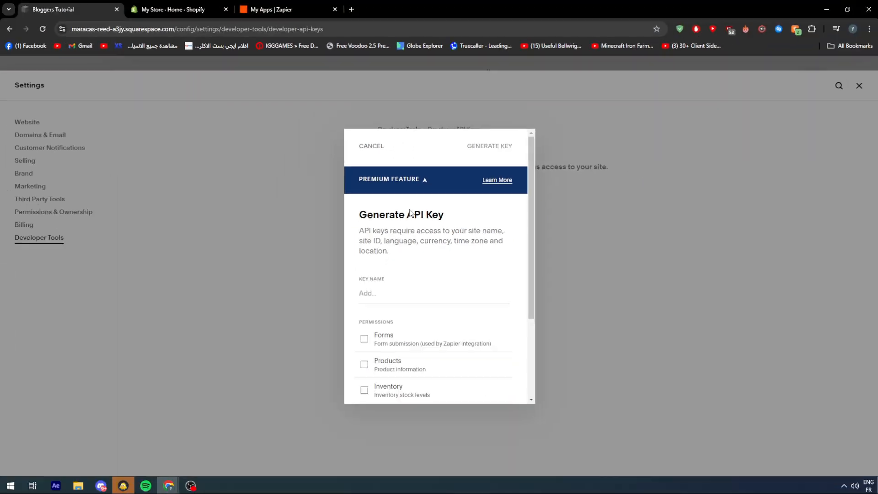
{"action": "scroll", "coordinate": [387, 349], "scroll_direction": "down", "scroll_amount": 4}
{"action": "left_click", "coordinate": [385, 200]}
{"action": "type", "text": "Shopify ZApier"}
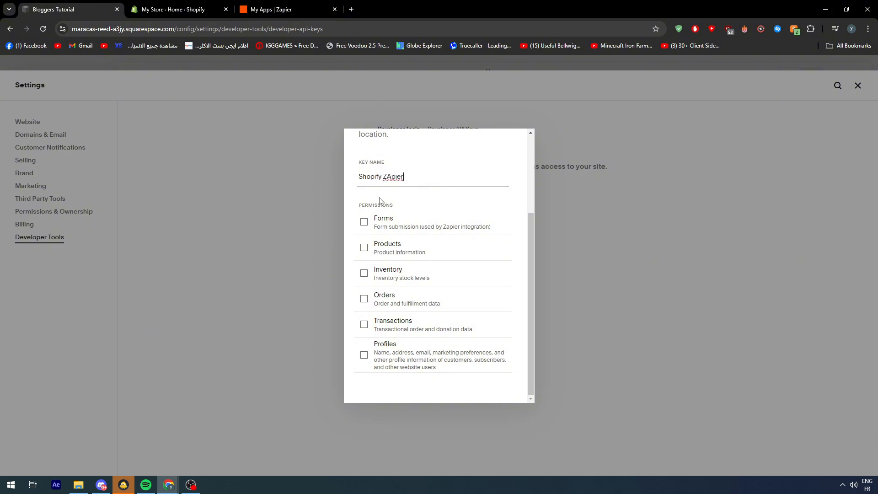
Grant the new key the Forms, Products, Inventory, Orders, Transactions and Profiles permissions.
{"action": "left_click", "coordinate": [364, 223]}
{"action": "left_click", "coordinate": [364, 261]}
{"action": "left_click", "coordinate": [363, 325]}
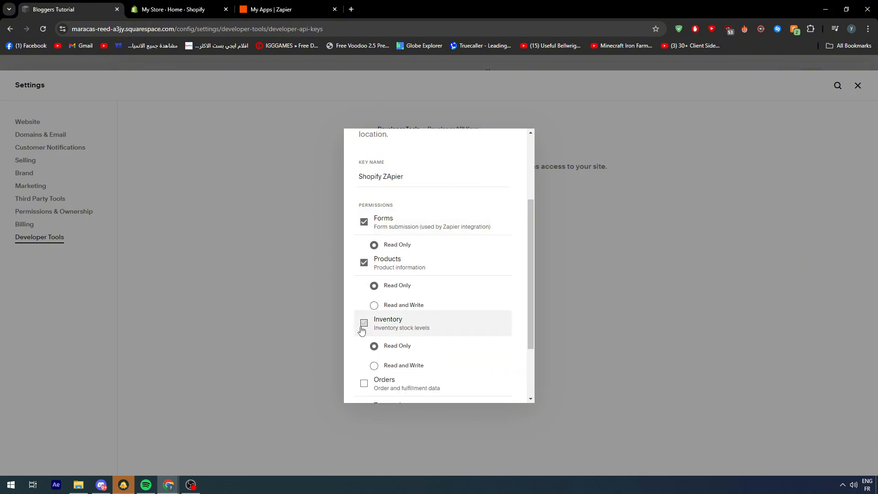
{"action": "scroll", "coordinate": [363, 319], "scroll_direction": "down", "scroll_amount": 2}
{"action": "left_click", "coordinate": [363, 297]}
{"action": "left_click", "coordinate": [363, 356]}
{"action": "scroll", "coordinate": [361, 357], "scroll_direction": "down", "scroll_amount": 1}
{"action": "left_click", "coordinate": [363, 355]}
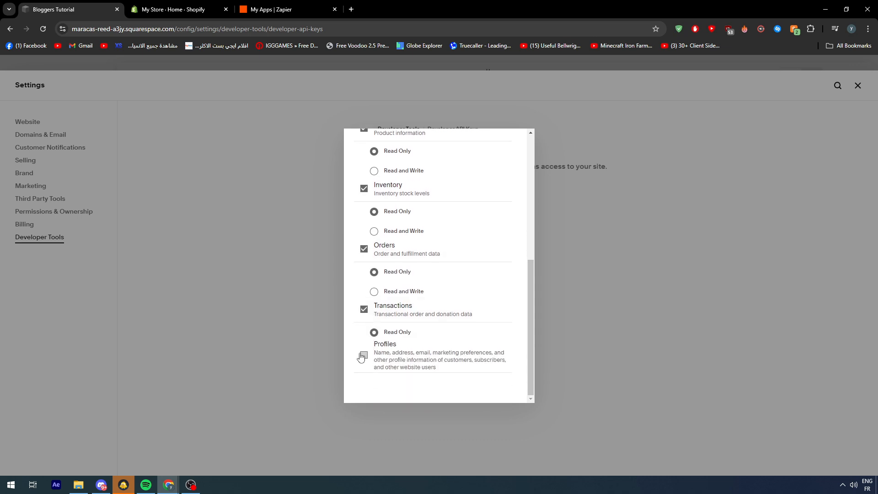
Set the key's Products, Inventory and Orders permissions to Read and Write.
{"action": "scroll", "coordinate": [411, 279], "scroll_direction": "up", "scroll_amount": 5}
{"action": "scroll", "coordinate": [421, 307], "scroll_direction": "down", "scroll_amount": 1}
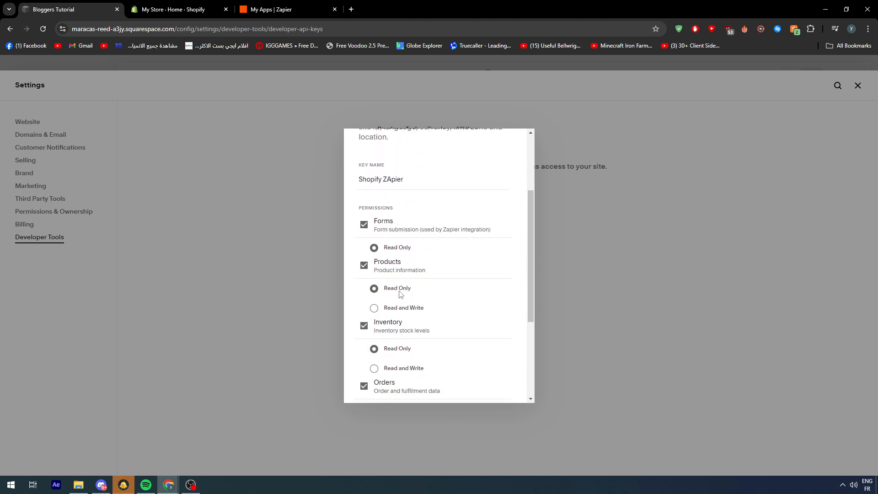
{"action": "left_click", "coordinate": [403, 307]}
{"action": "scroll", "coordinate": [404, 309], "scroll_direction": "down", "scroll_amount": 2}
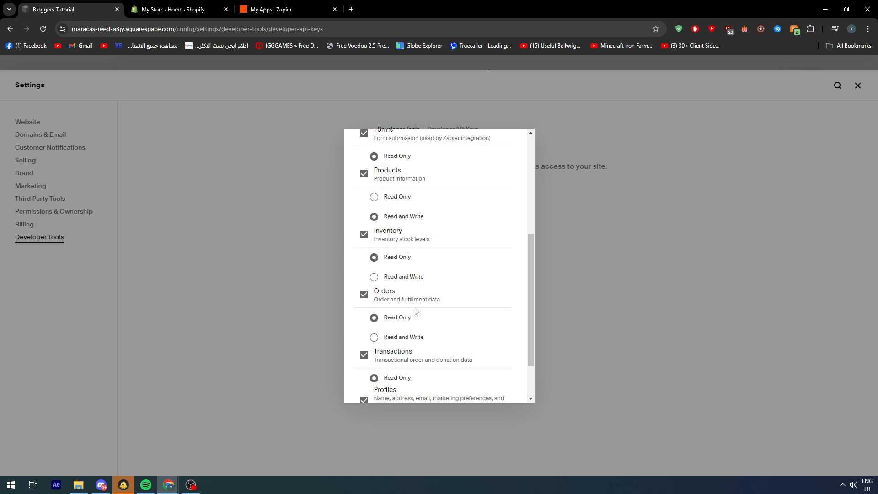
{"action": "left_click", "coordinate": [396, 277]}
{"action": "scroll", "coordinate": [396, 281], "scroll_direction": "down", "scroll_amount": 1}
{"action": "left_click", "coordinate": [404, 276]}
Generate the "Shopify ZApier" key and copy it.
{"action": "scroll", "coordinate": [475, 364], "scroll_direction": "up", "scroll_amount": 5}
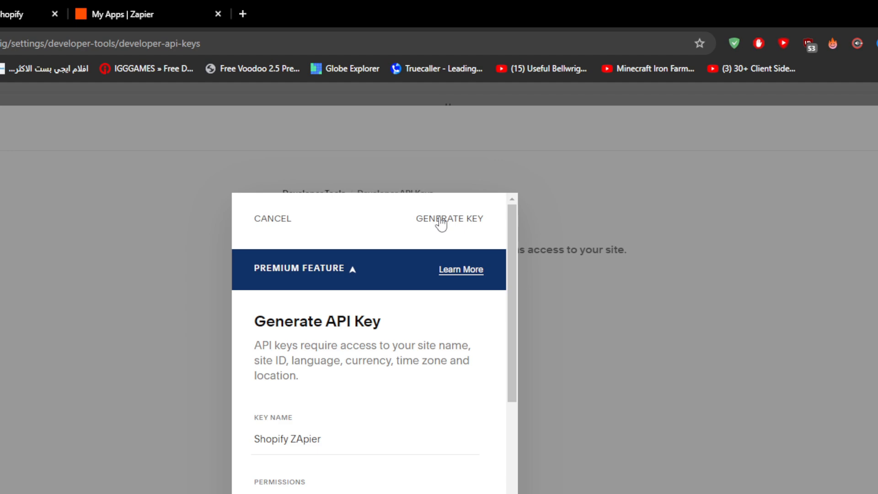
{"action": "left_click", "coordinate": [483, 149]}
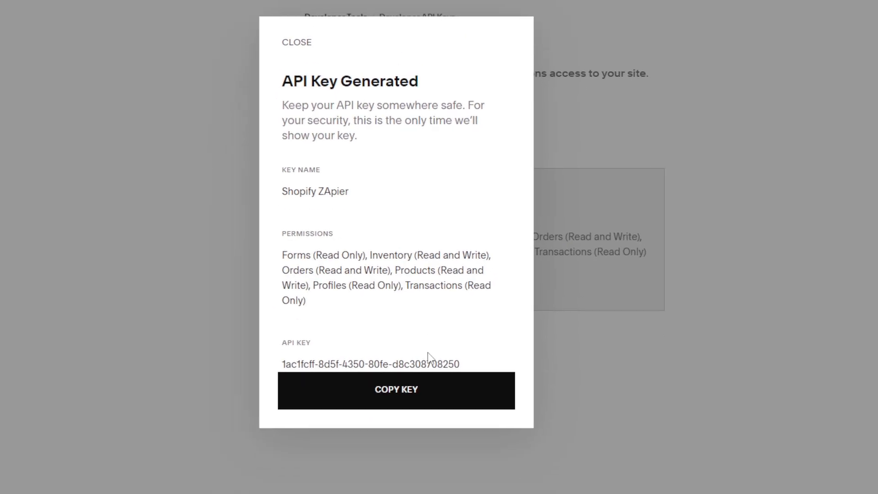
{"action": "left_click", "coordinate": [443, 327]}
Switch back to Zapier and connect the Squarespace account by pasting the copied website API key into the connection request.
{"action": "left_click", "coordinate": [305, 5]}
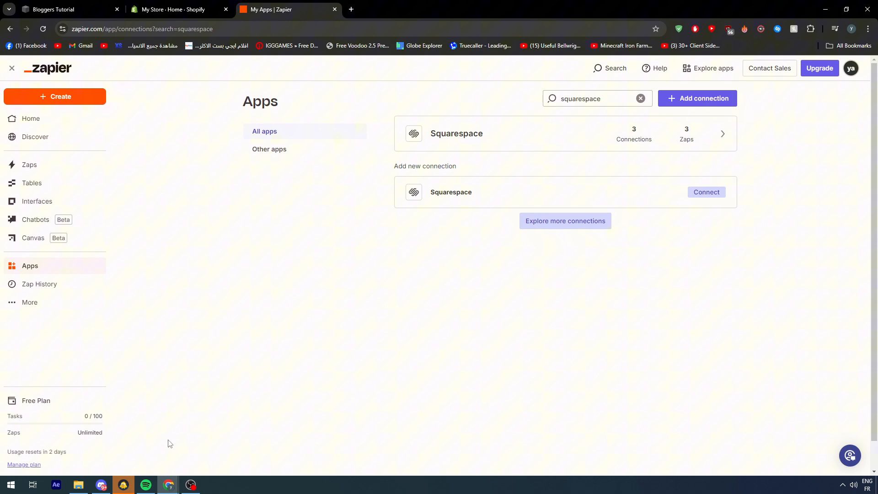
{"action": "left_click", "coordinate": [711, 192]}
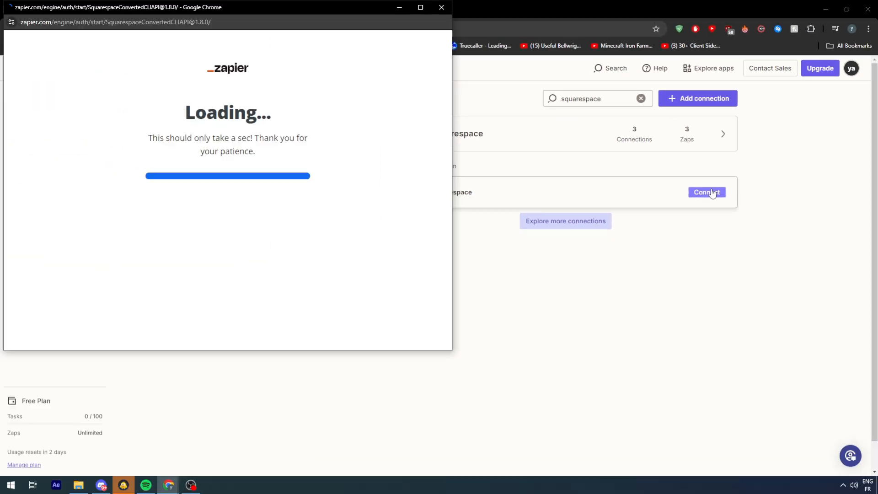
{"action": "left_click_drag", "start_coordinate": [298, 4], "coordinate": [541, 69]}
{"action": "left_click", "coordinate": [460, 277]}
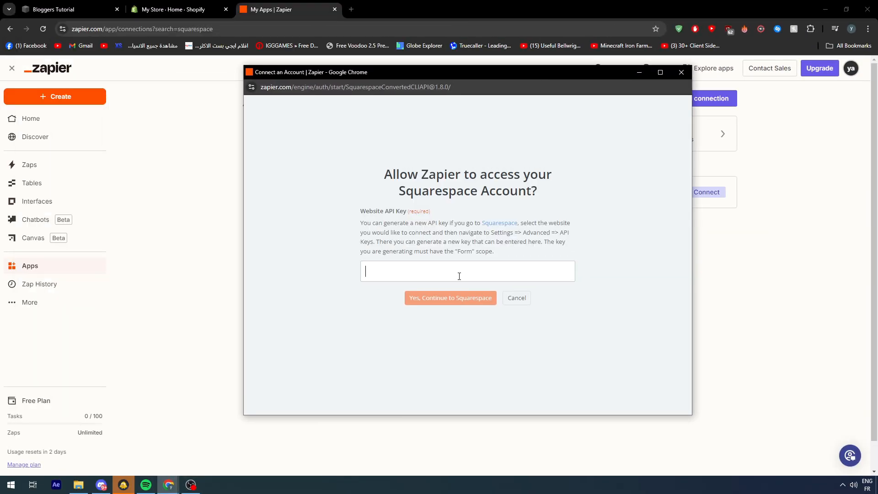
{"action": "key", "text": "ctrl+v"}
{"action": "left_click", "coordinate": [439, 299]}
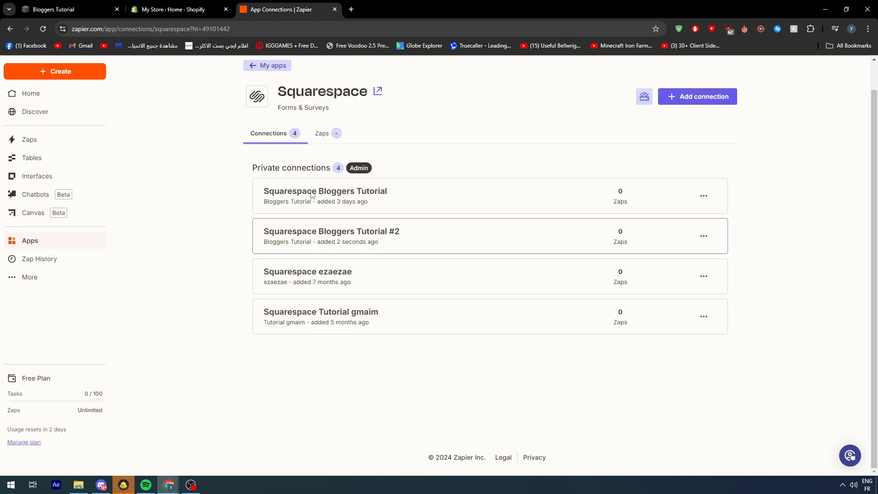
Return to the list of apps, search it for "shopify" and open the connection request for Shopify.
{"action": "scroll", "coordinate": [421, 155], "scroll_direction": "up", "scroll_amount": 1}
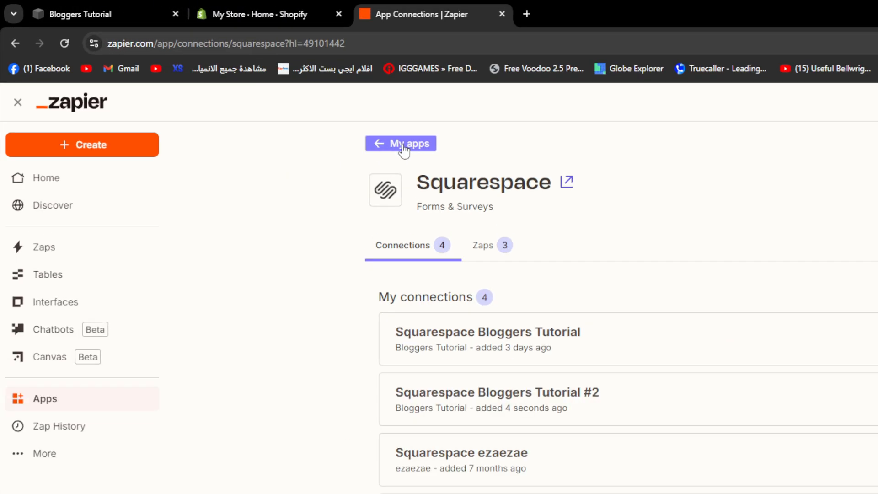
{"action": "left_click", "coordinate": [403, 149]}
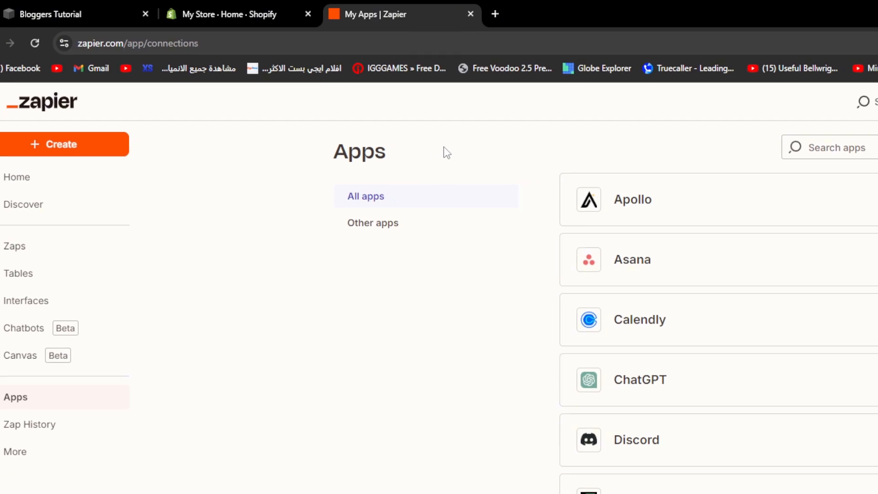
{"action": "left_click", "coordinate": [826, 147]}
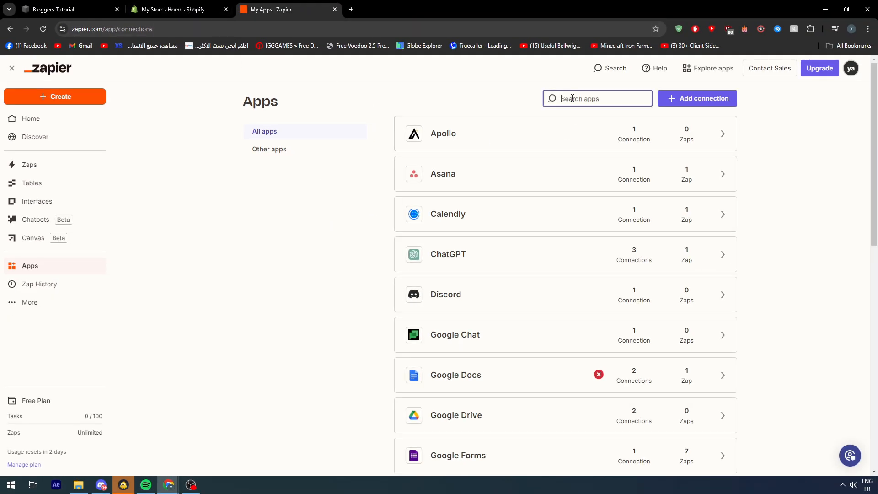
{"action": "type", "text": "shopify"}
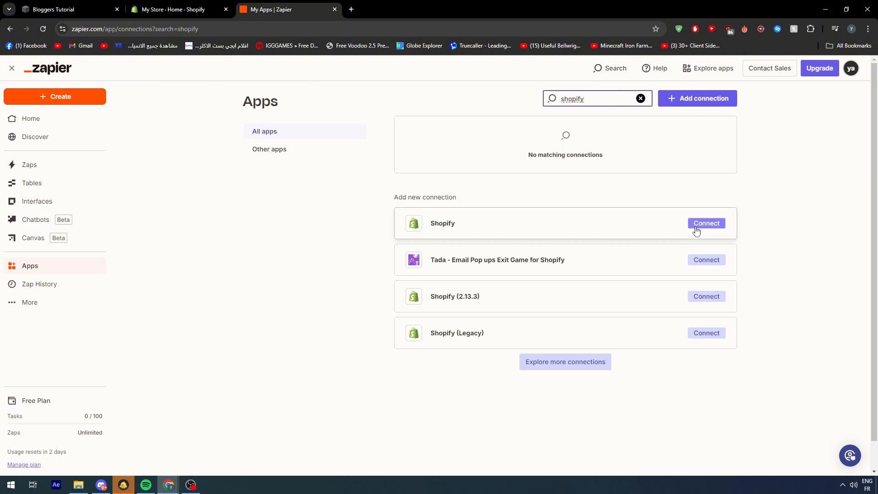
{"action": "left_click", "coordinate": [706, 223]}
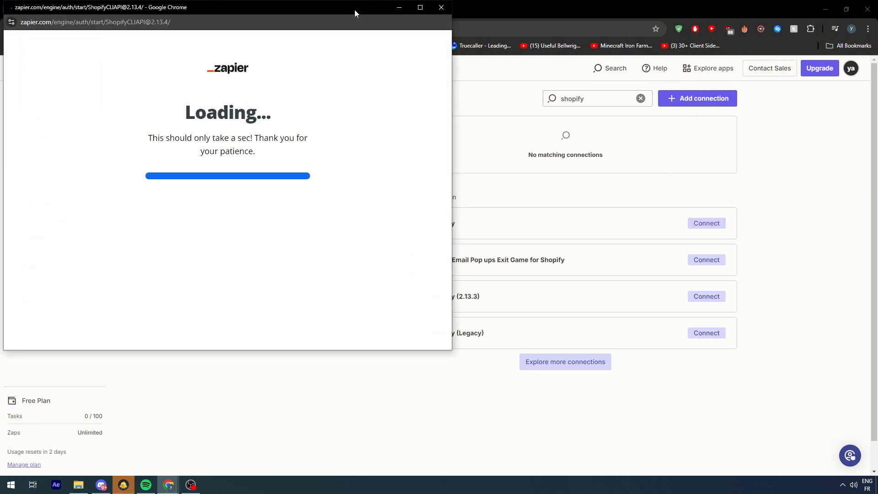
{"action": "left_click_drag", "start_coordinate": [355, 10], "coordinate": [619, 82]}
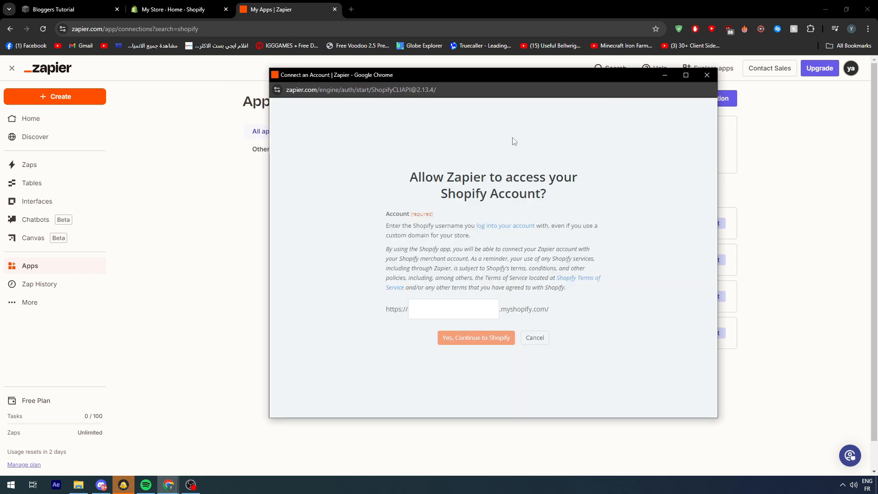
Switch to the Shopify admin and copy the store identifier from the end of the page address.
{"action": "left_click", "coordinate": [183, 9]}
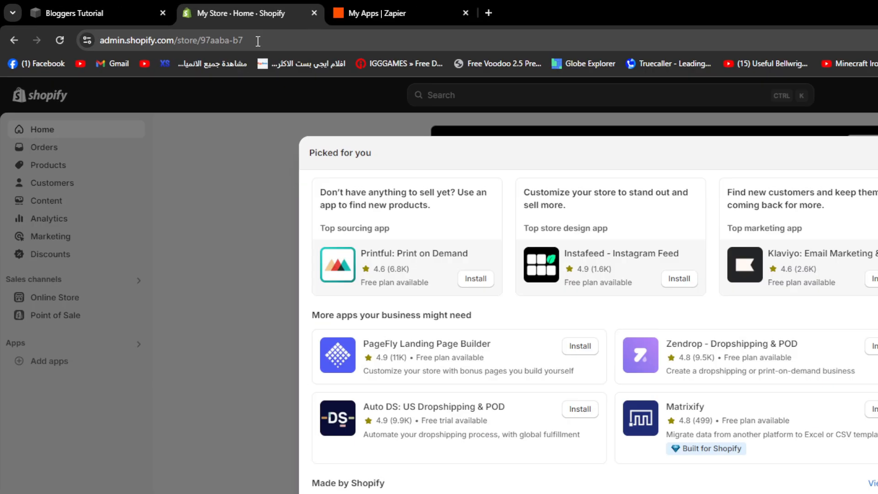
{"action": "left_click_drag", "start_coordinate": [185, 29], "coordinate": [146, 30]}
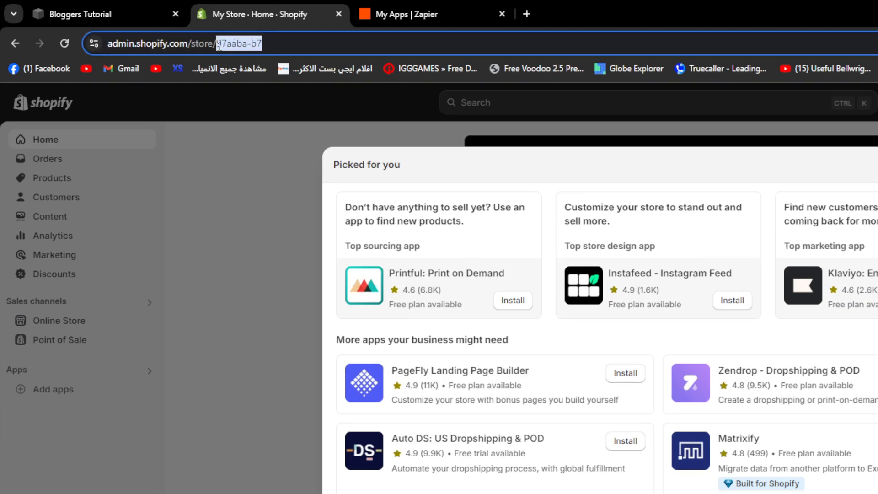
{"action": "right_click", "coordinate": [265, 43]}
{"action": "left_click", "coordinate": [315, 168]}
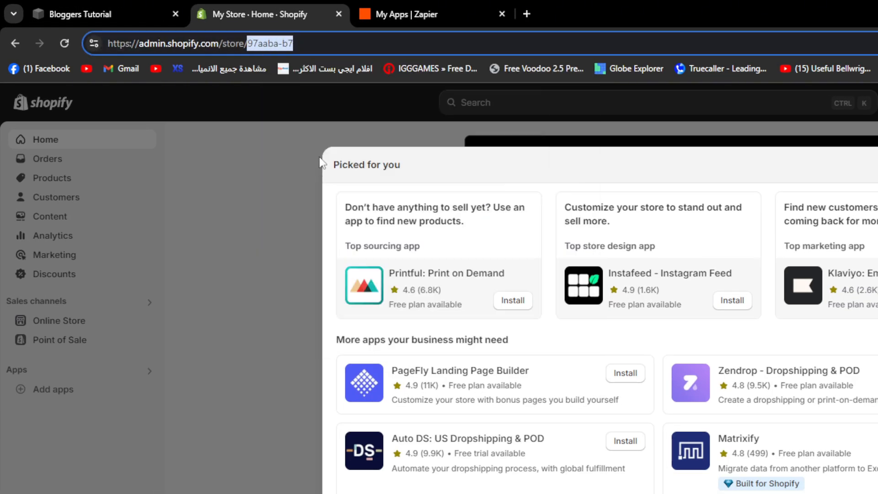
Switch back to Zapier, enter the copied store identifier as the Shopify account, and authorize the connection in Shopify.
{"action": "left_click", "coordinate": [405, 7]}
{"action": "left_click", "coordinate": [461, 259]}
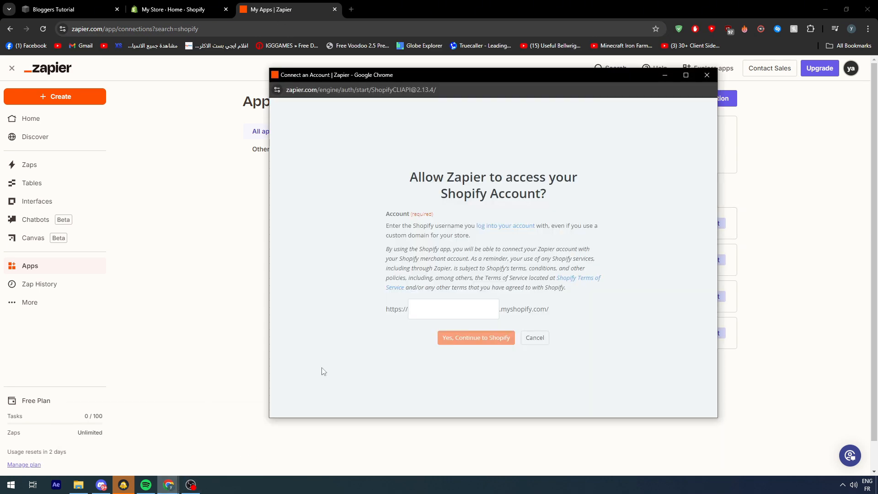
{"action": "left_click", "coordinate": [435, 310]}
{"action": "key", "text": "ctrl+v"}
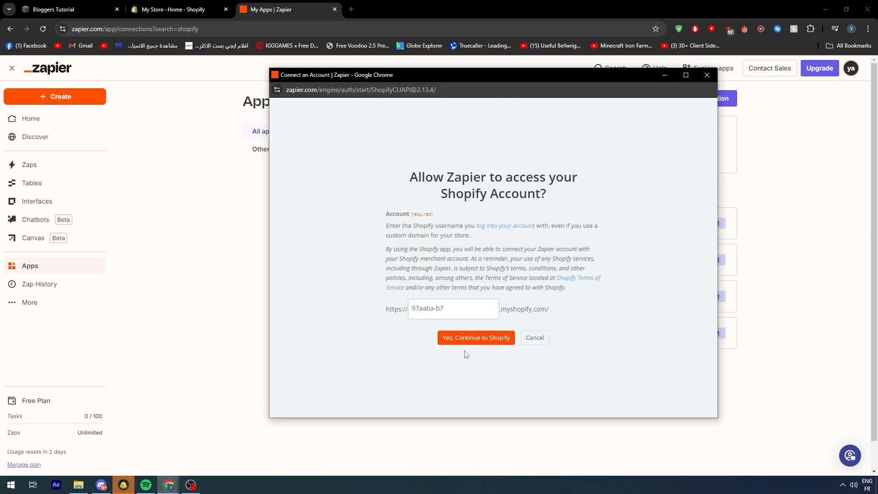
{"action": "left_click", "coordinate": [471, 339]}
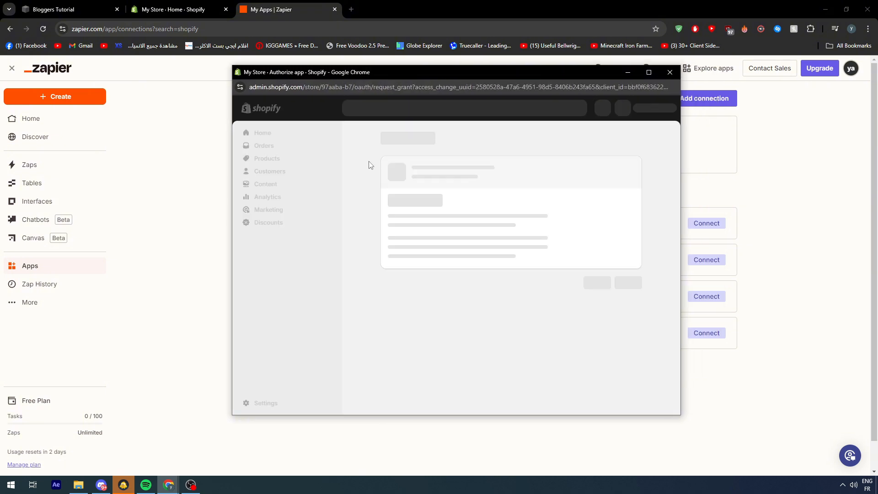
{"action": "left_click", "coordinate": [633, 310]}
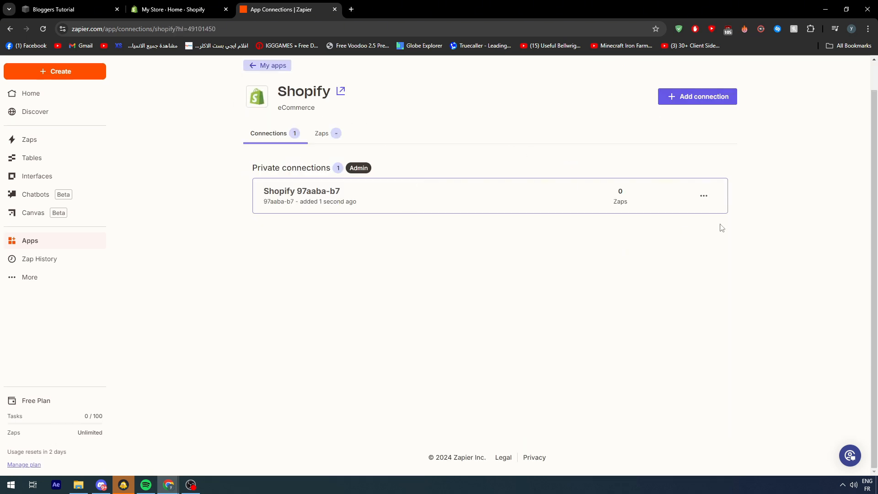
Test the newly added Shopify connection.
{"action": "left_click", "coordinate": [704, 197]}
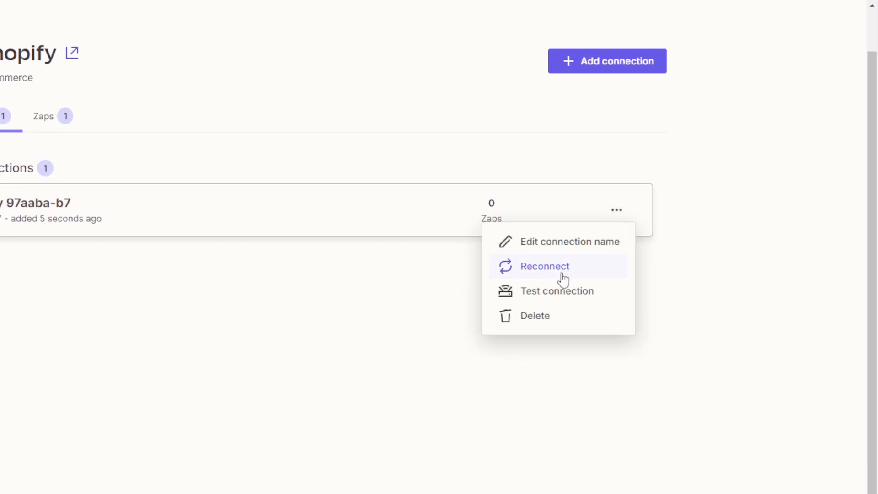
{"action": "left_click", "coordinate": [559, 295]}
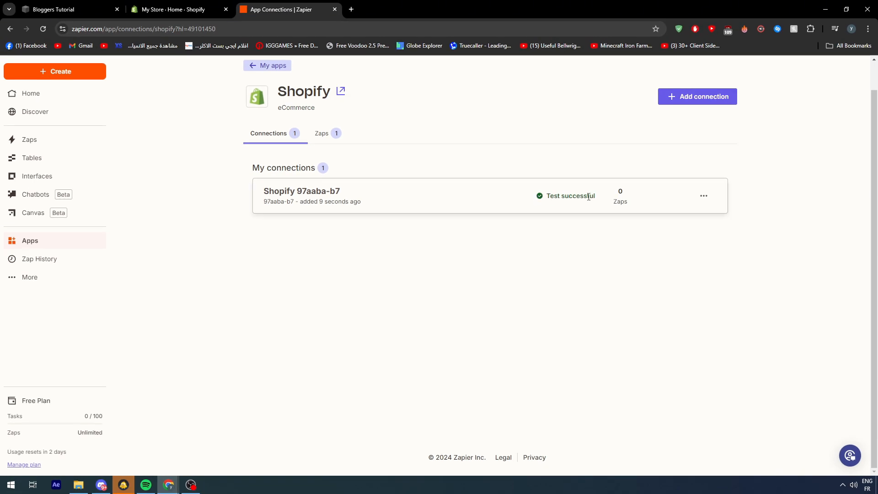
{"action": "left_click_drag", "start_coordinate": [588, 197], "coordinate": [552, 197]}
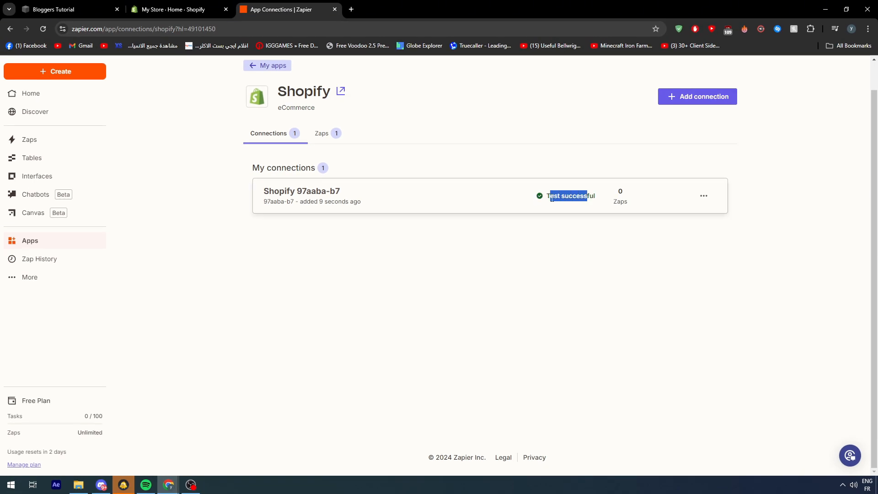
{"action": "left_click", "coordinate": [563, 275]}
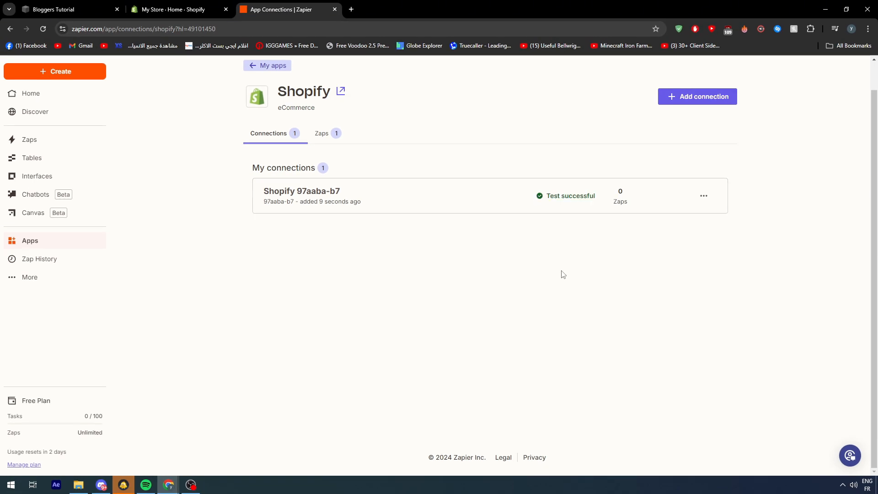
{"action": "left_click", "coordinate": [703, 195]}
{"action": "left_click", "coordinate": [515, 269]}
{"action": "scroll", "coordinate": [672, 187], "scroll_direction": "up", "scroll_amount": 1}
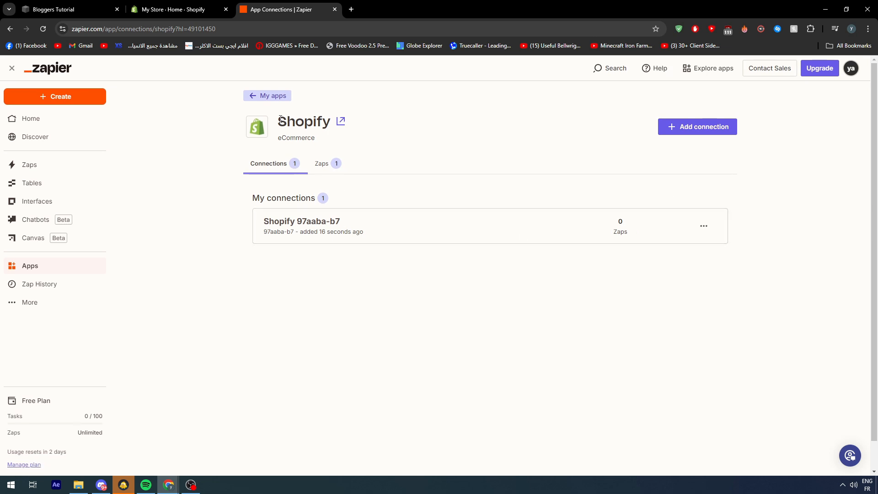
{"action": "left_click_drag", "start_coordinate": [280, 118], "coordinate": [349, 125]}
{"action": "left_click", "coordinate": [390, 124]}
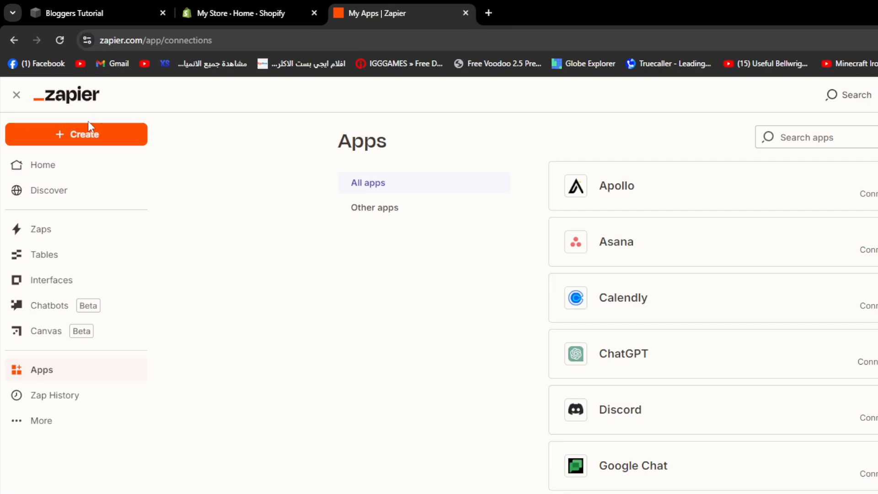
Create a new Zap and look over its Copilot, trigger and action sections.
{"action": "left_click", "coordinate": [79, 141]}
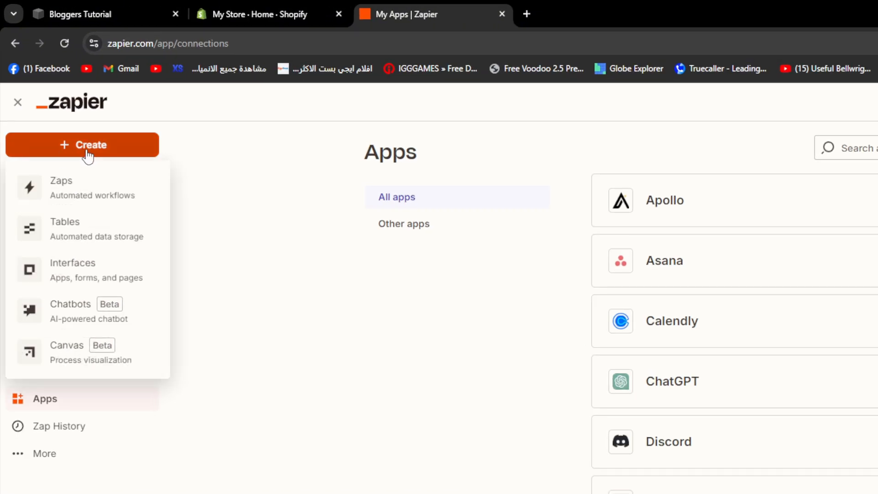
{"action": "left_click", "coordinate": [62, 193]}
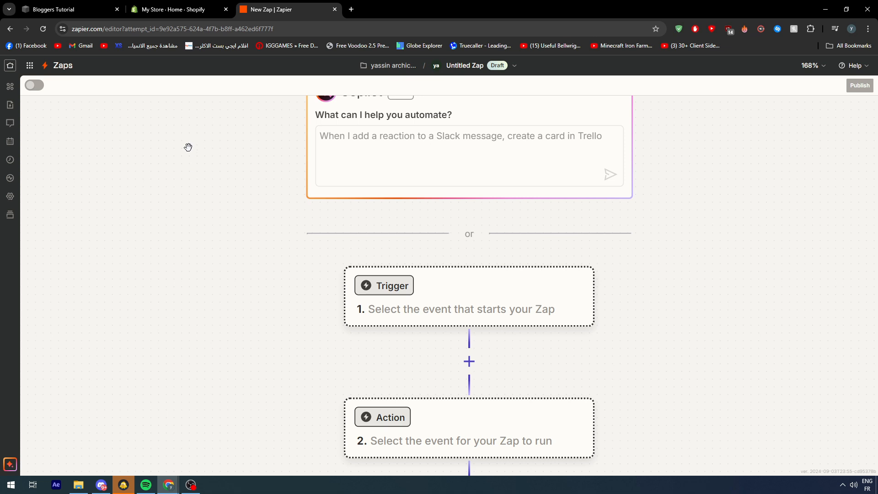
{"action": "scroll", "coordinate": [668, 194], "scroll_direction": "down", "scroll_amount": 3}
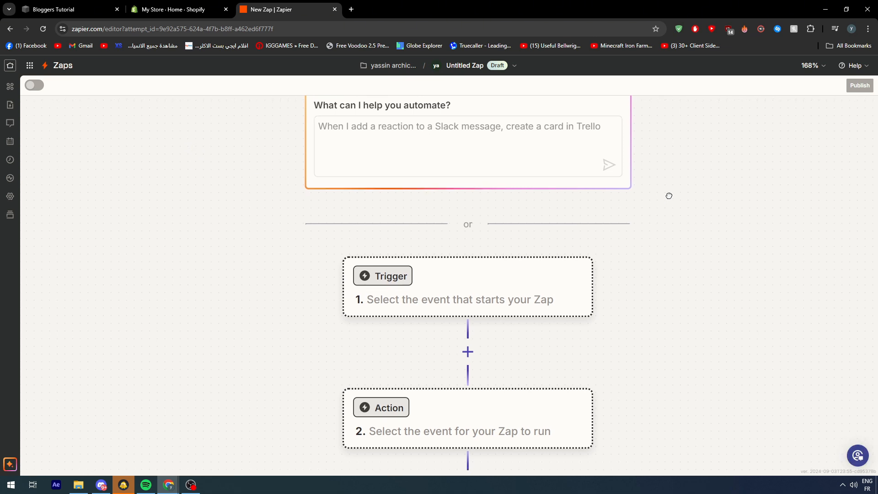
{"action": "scroll", "coordinate": [665, 107], "scroll_direction": "down", "scroll_amount": 1}
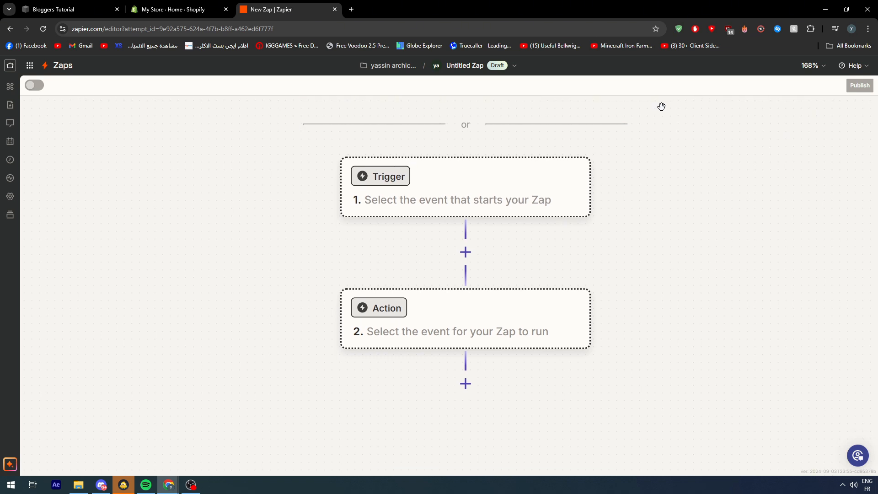
{"action": "scroll", "coordinate": [678, 317], "scroll_direction": "up", "scroll_amount": 5}
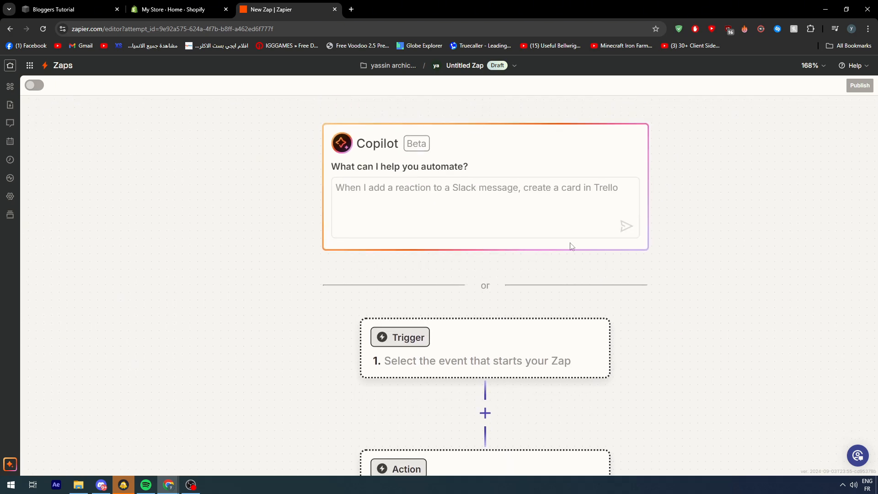
Enter the Copilot prompt "whenever there's a new product created in shopify or Squarespace create the same product in the other platform".
{"action": "left_click", "coordinate": [416, 206]}
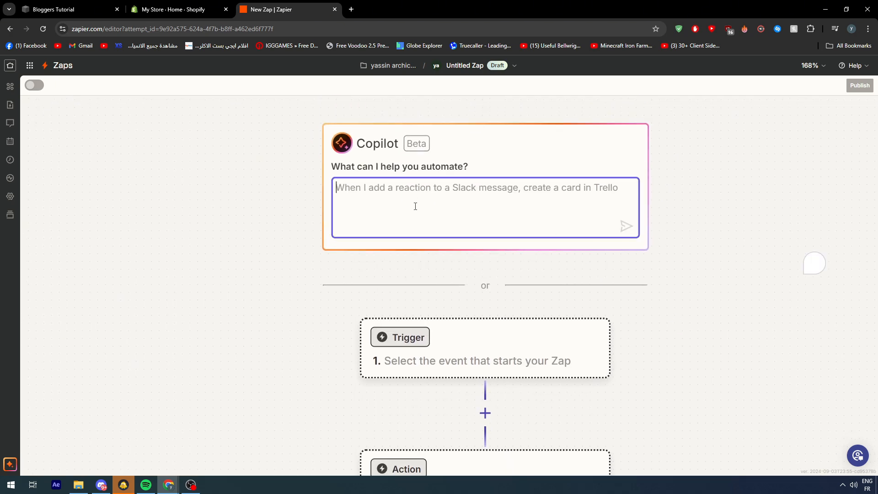
{"action": "type", "text": "when"}
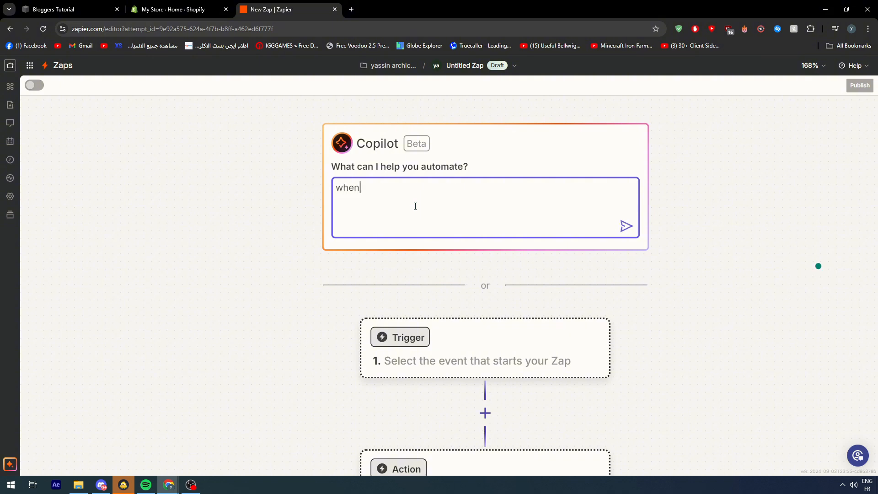
{"action": "type", "text": "ever there's a new pro"}
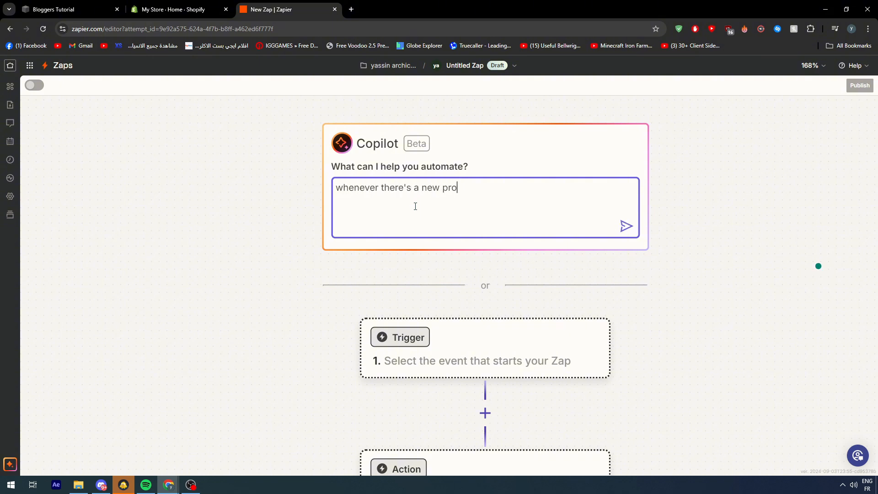
{"action": "type", "text": "duct created in shopify or squ"}
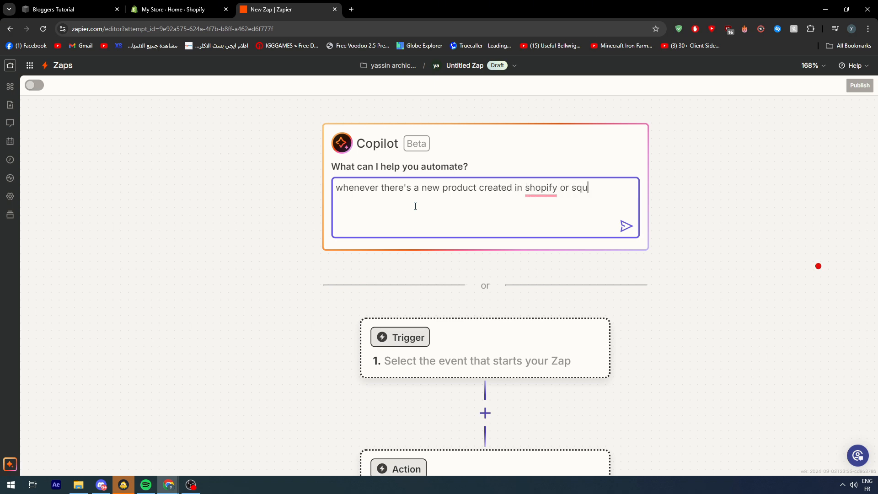
{"action": "type", "text": "arespace create"}
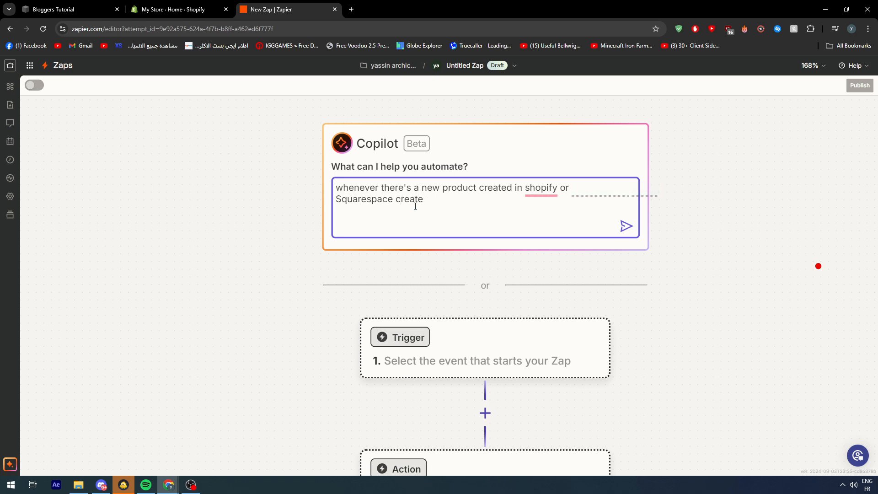
{"action": "type", "text": " the same product in the oth"}
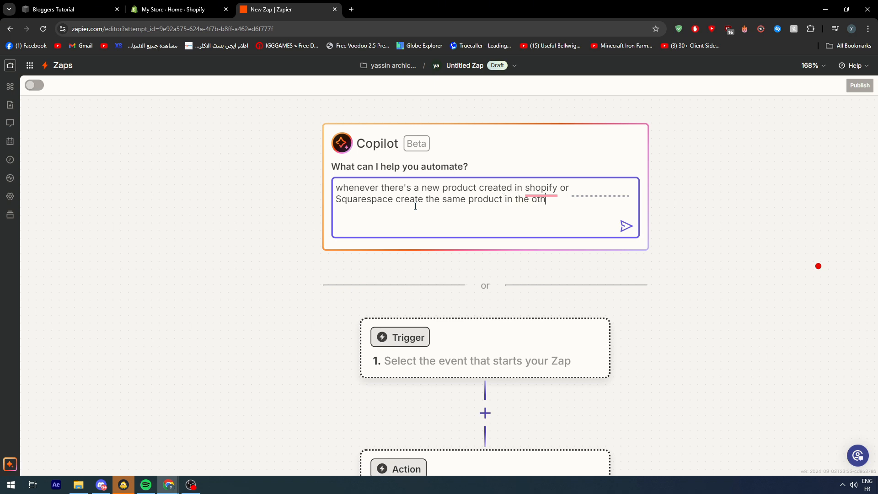
{"action": "type", "text": "er website"}
{"action": "key", "text": "BackSpace"}
{"action": "key", "text": "BackSpace"}
{"action": "key", "text": "BackSpace"}
{"action": "key", "text": "BackSpace"}
{"action": "key", "text": "BackSpace"}
{"action": "key", "text": "BackSpace"}
{"action": "type", "text": "platform"}
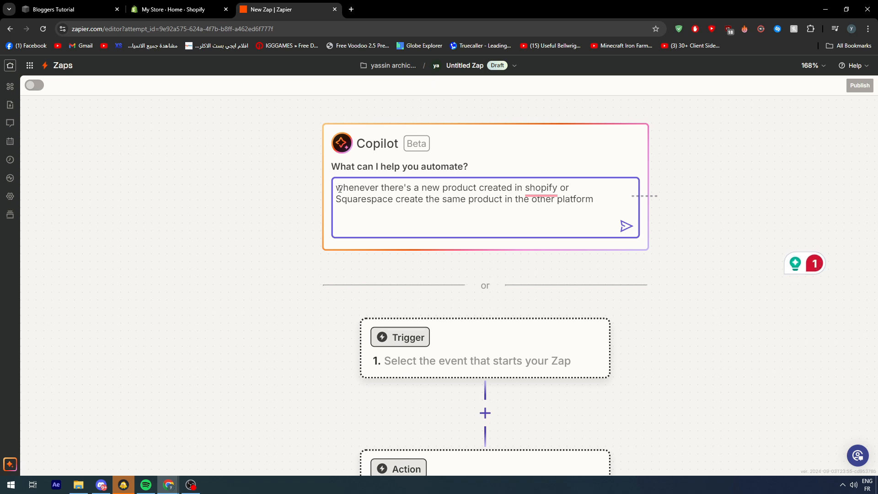
Cut the whole Copilot prompt and replace it with "link shopify with squarespace".
{"action": "left_click_drag", "start_coordinate": [339, 189], "coordinate": [651, 208]}
{"action": "key", "text": "ctrl+c"}
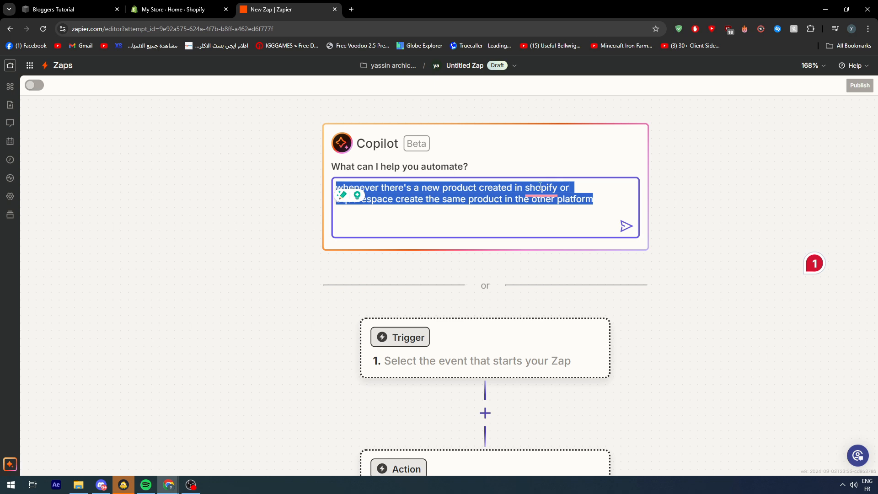
{"action": "key", "text": "BackSpace"}
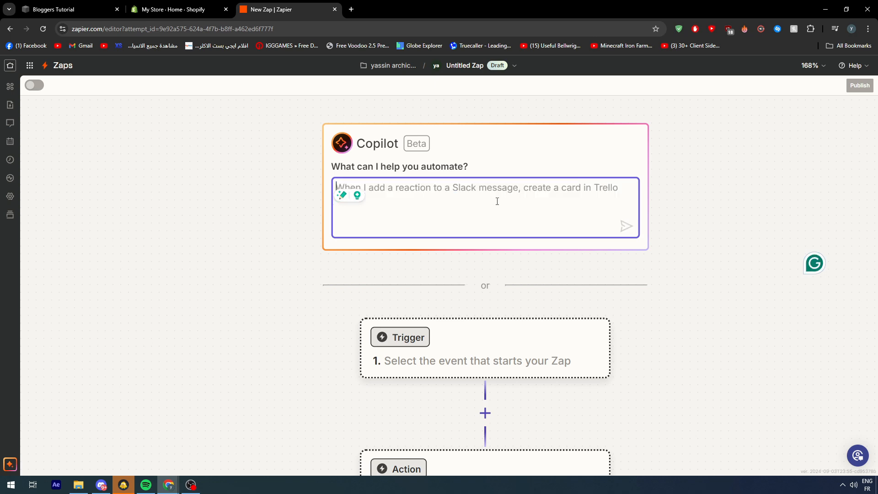
{"action": "type", "text": "int"}
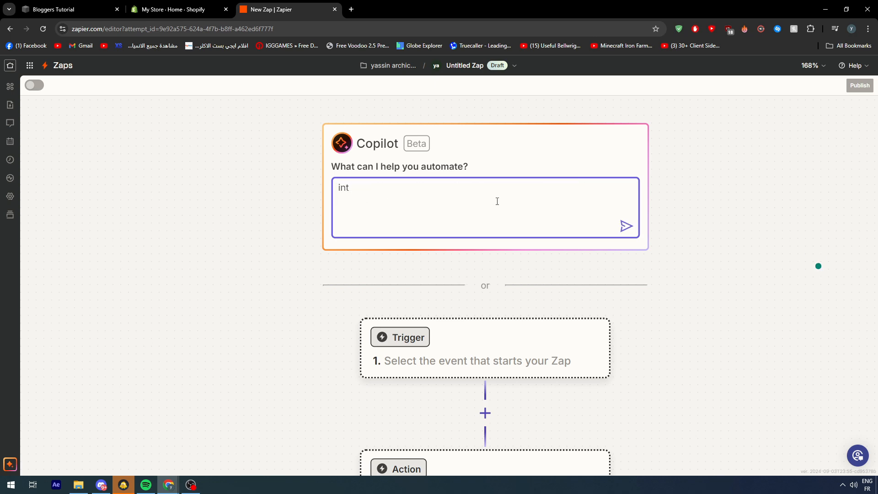
{"action": "key", "text": "BackSpace"}
{"action": "key", "text": "BackSpace"}
{"action": "key", "text": "BackSpace"}
{"action": "type", "text": "link shopify wutg"}
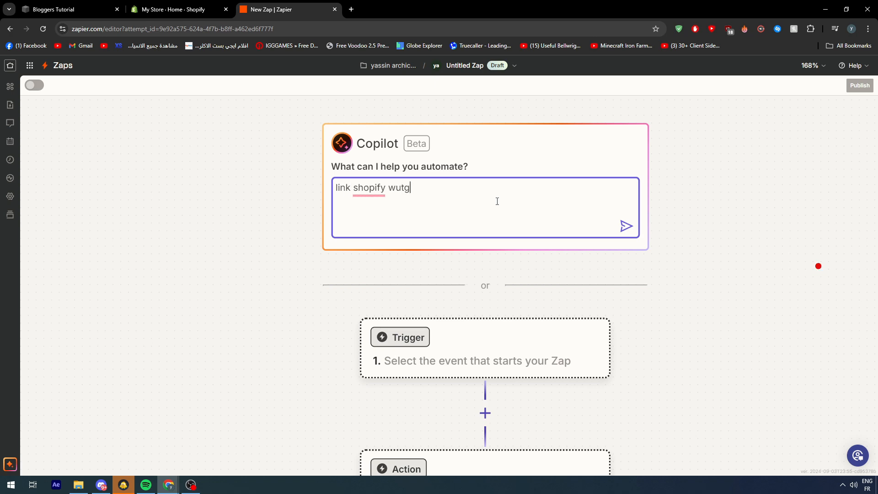
{"action": "key", "text": "BackSpace"}
{"action": "key", "text": "BackSpace"}
{"action": "key", "text": "BackSpace"}
{"action": "type", "text": "ith squarespace"}
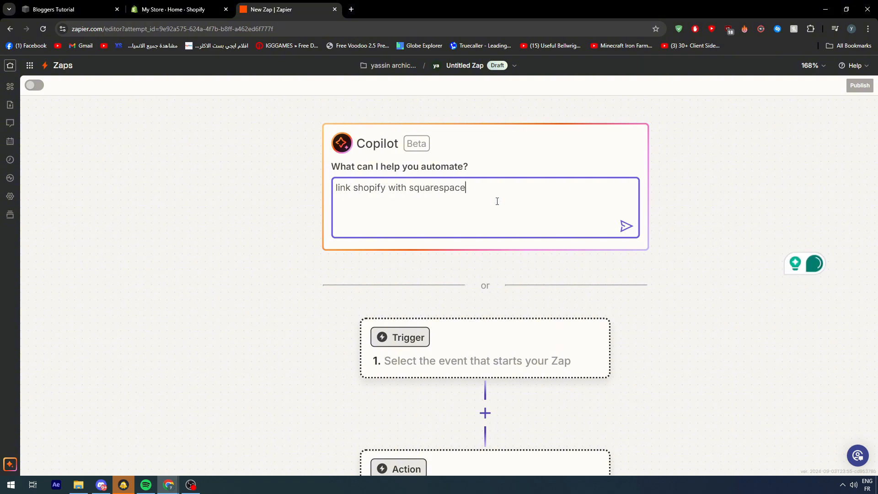
{"action": "key", "text": "ctrl+a"}
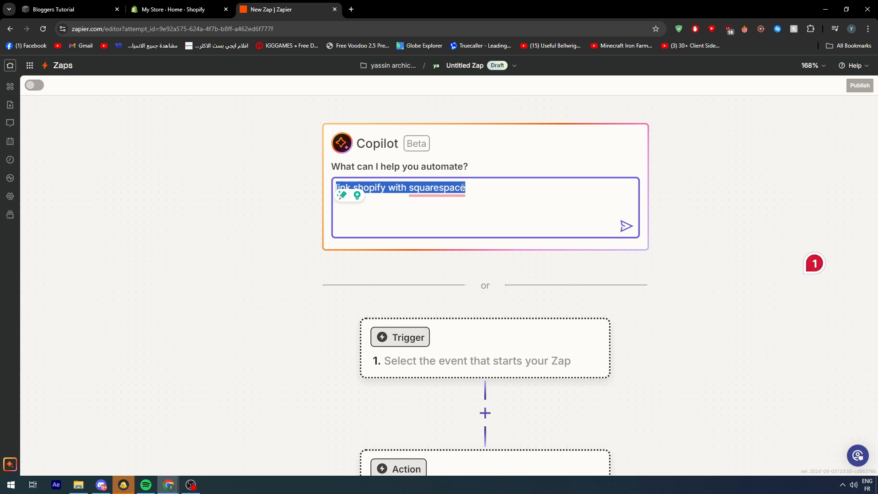
{"action": "scroll", "coordinate": [451, 241], "scroll_direction": "down", "scroll_amount": 3}
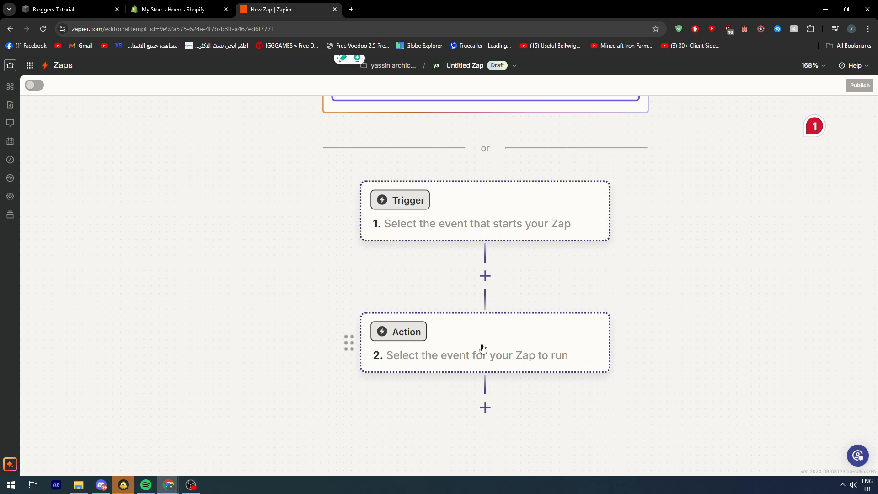
{"action": "scroll", "coordinate": [481, 351], "scroll_direction": "down", "scroll_amount": 2}
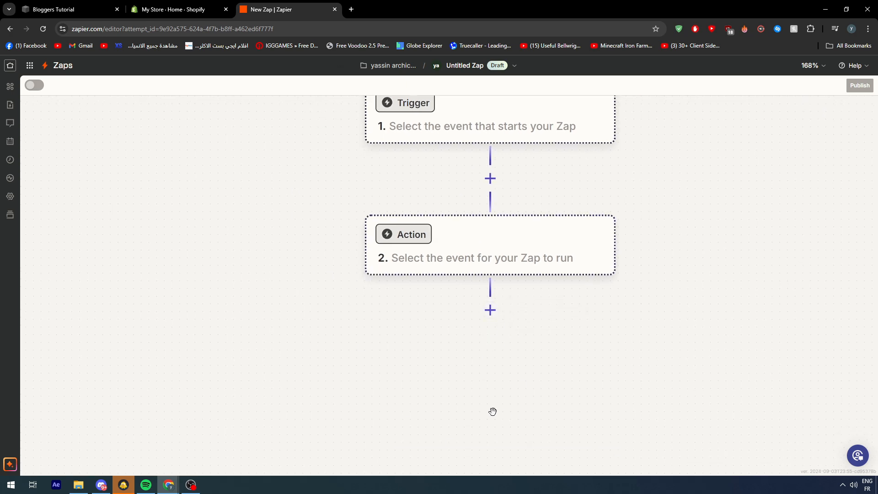
{"action": "left_click_drag", "start_coordinate": [388, 172], "coordinate": [395, 351]}
{"action": "scroll", "coordinate": [490, 204], "scroll_direction": "up", "scroll_amount": 2}
{"action": "left_click_drag", "start_coordinate": [489, 204], "coordinate": [270, 215]}
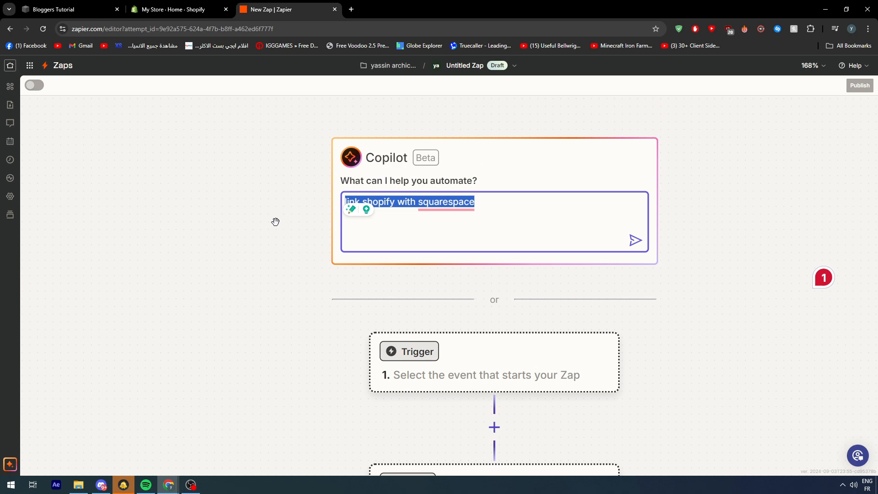
{"action": "left_click_drag", "start_coordinate": [280, 317], "coordinate": [247, 299]}
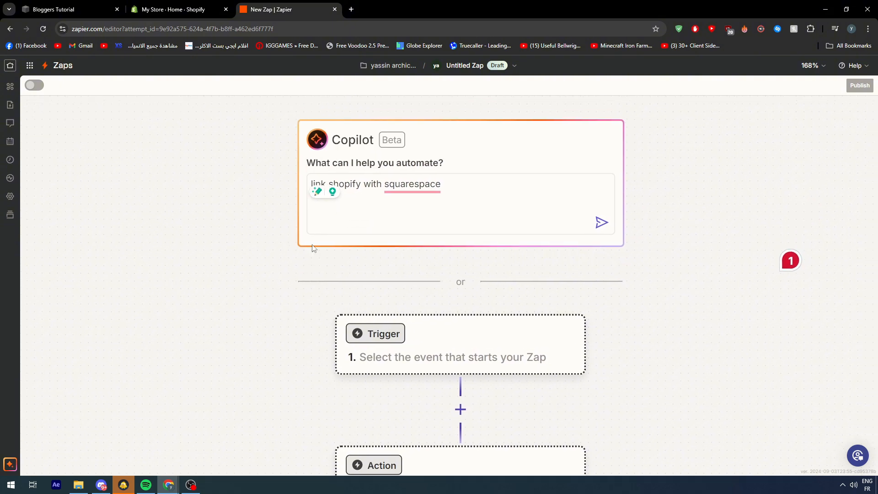
Replace the prompt with the cut text about creating each new Shopify or Squarespace product in the other platform, and submit it to Copilot.
{"action": "left_click_drag", "start_coordinate": [456, 189], "coordinate": [386, 205]}
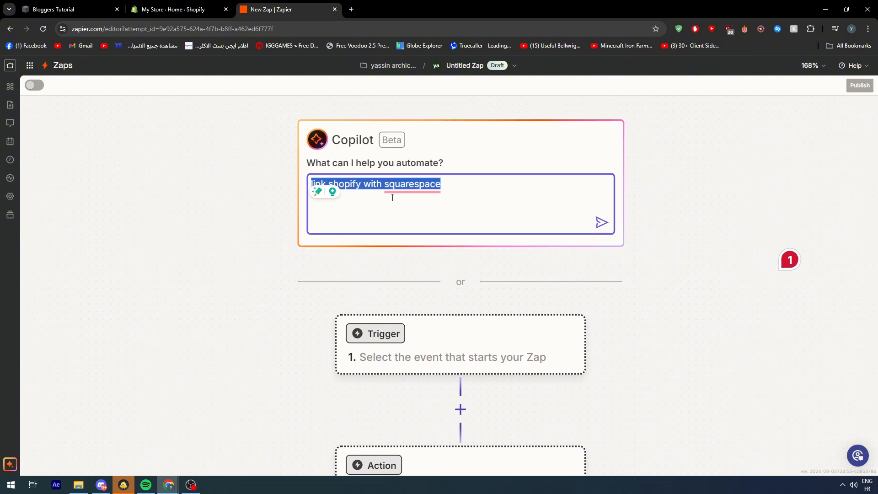
{"action": "key", "text": "ctrl+v"}
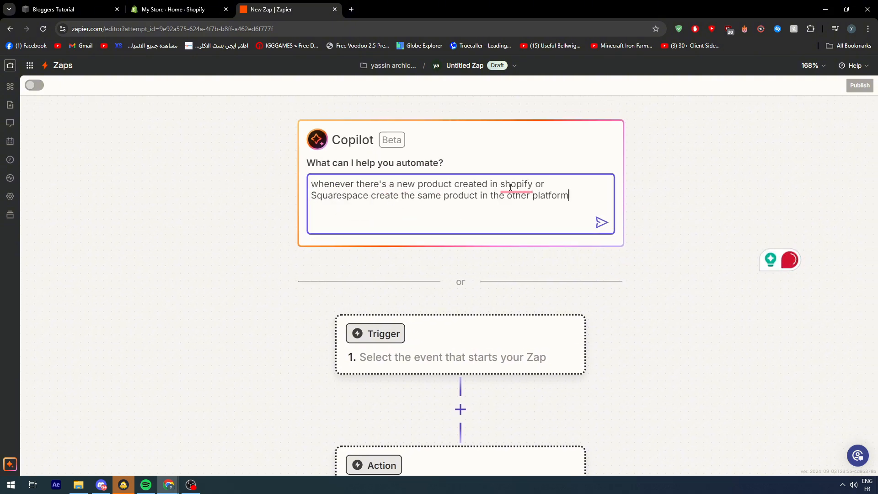
{"action": "left_click", "coordinate": [599, 226]}
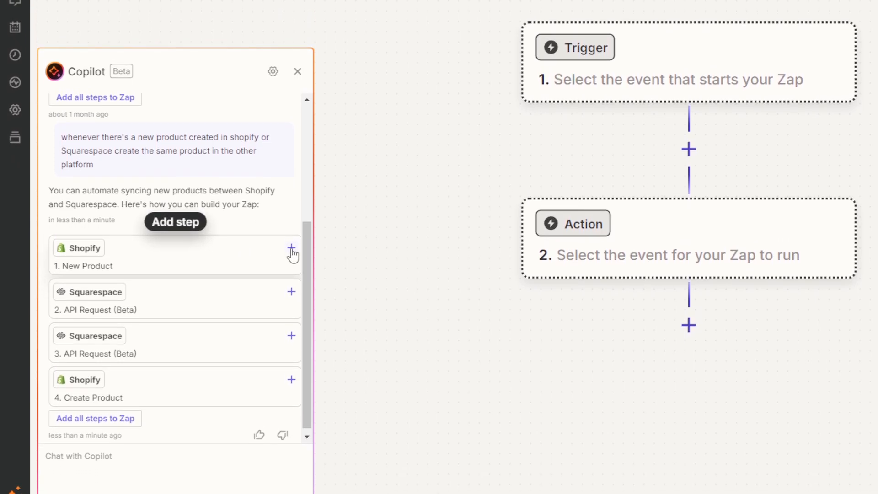
Add Copilot's four suggested steps to the Zap: Shopify New Product, two Squarespace API Requests and Shopify Create Product.
{"action": "left_click", "coordinate": [291, 249]}
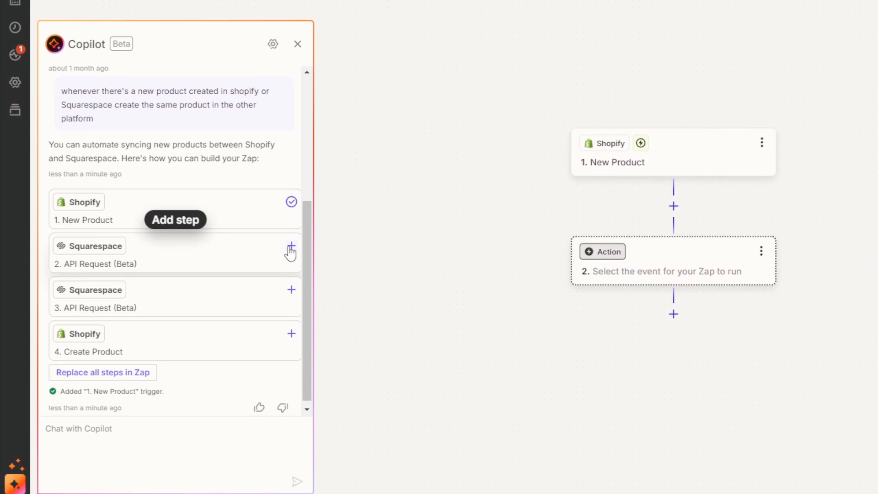
{"action": "left_click", "coordinate": [290, 250]}
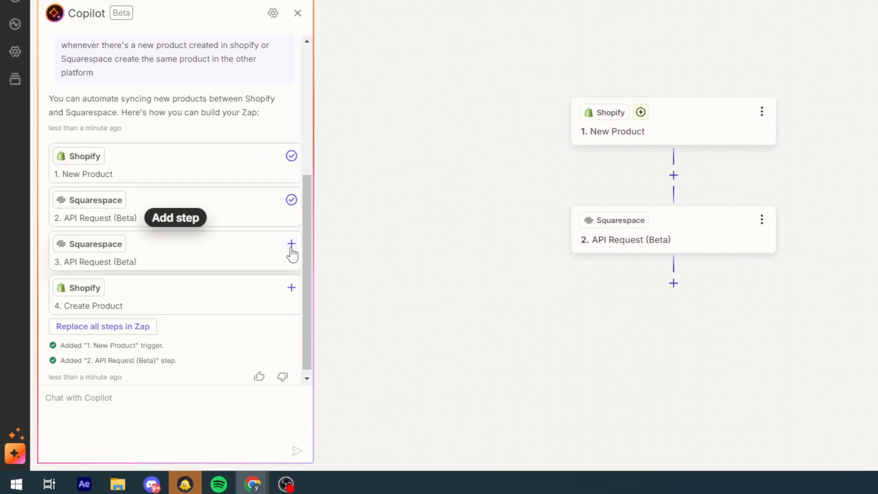
{"action": "left_click", "coordinate": [290, 250]}
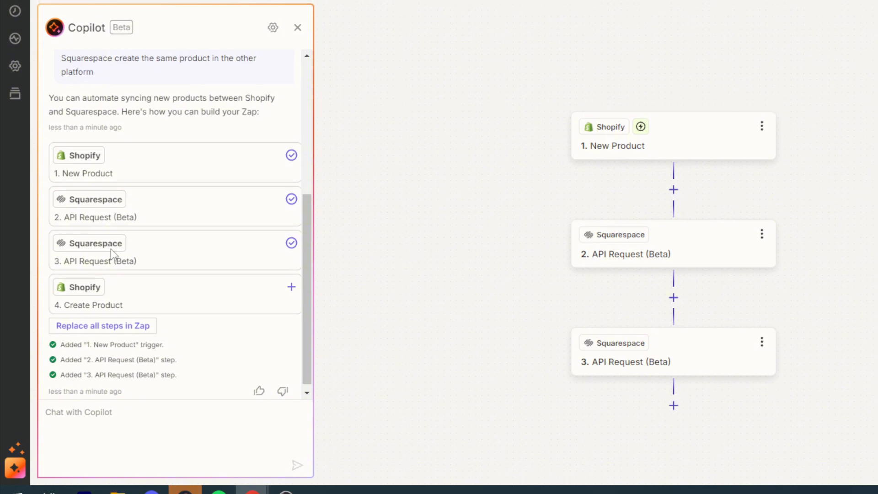
{"action": "left_click", "coordinate": [292, 278]}
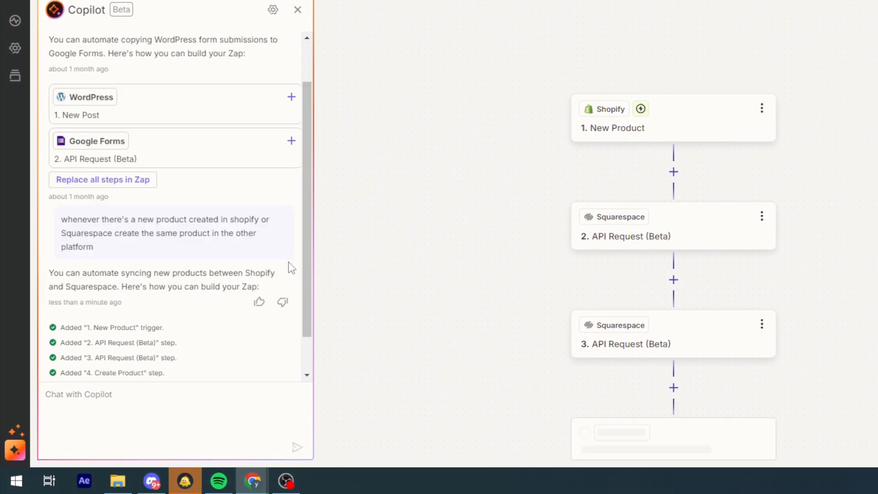
{"action": "left_click_drag", "start_coordinate": [426, 269], "coordinate": [424, 129]}
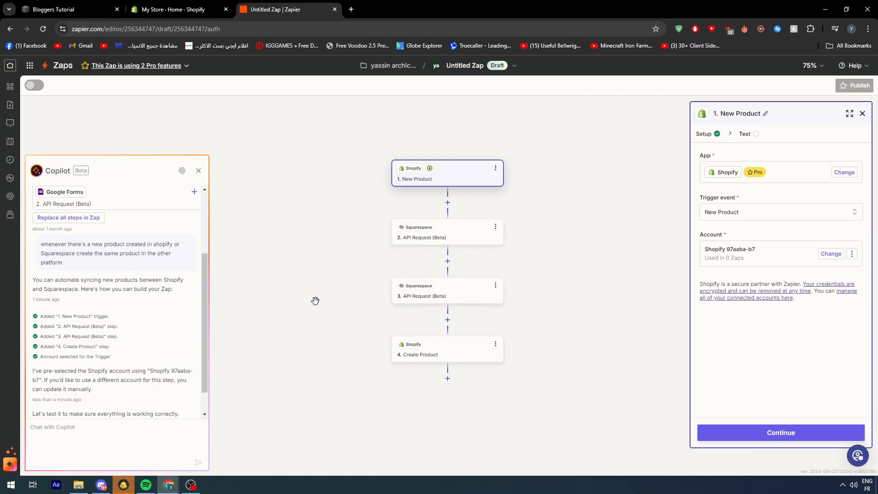
Look through the setup of both Squarespace API Request steps and the Shopify Create Product step.
{"action": "left_click", "coordinate": [440, 240]}
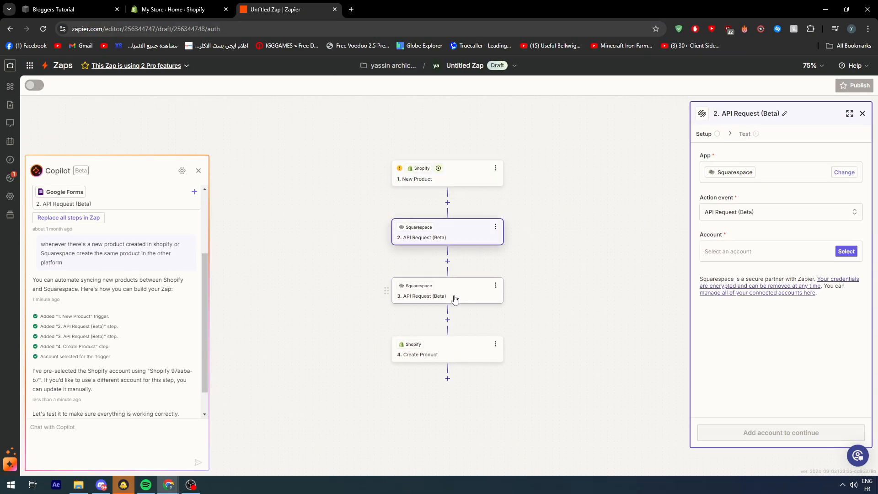
{"action": "left_click", "coordinate": [455, 295]}
{"action": "left_click", "coordinate": [446, 348]}
Test the Shopify New Product trigger and skip ahead to the setup of the first Squarespace API Request.
{"action": "left_click", "coordinate": [479, 183]}
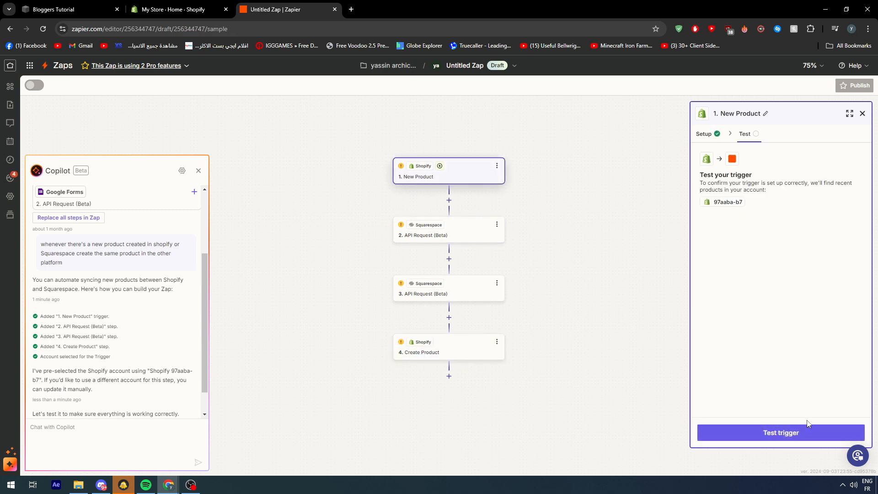
{"action": "left_click", "coordinate": [794, 433]}
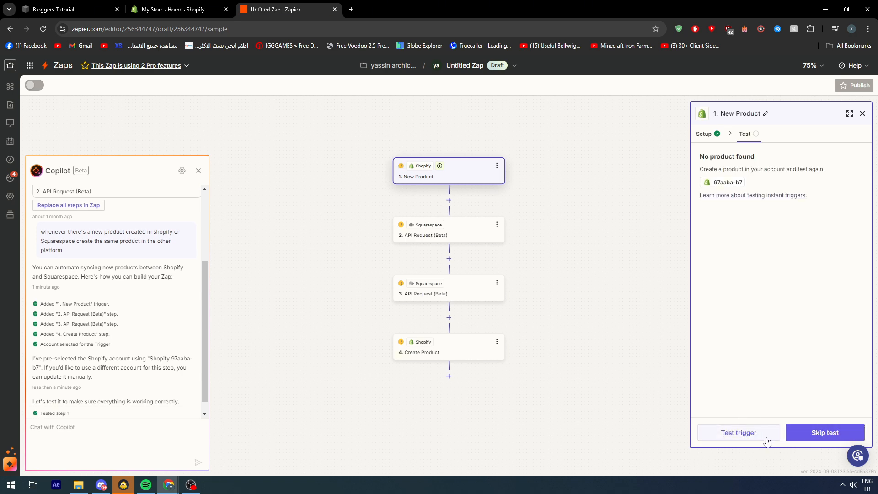
{"action": "left_click", "coordinate": [766, 439]}
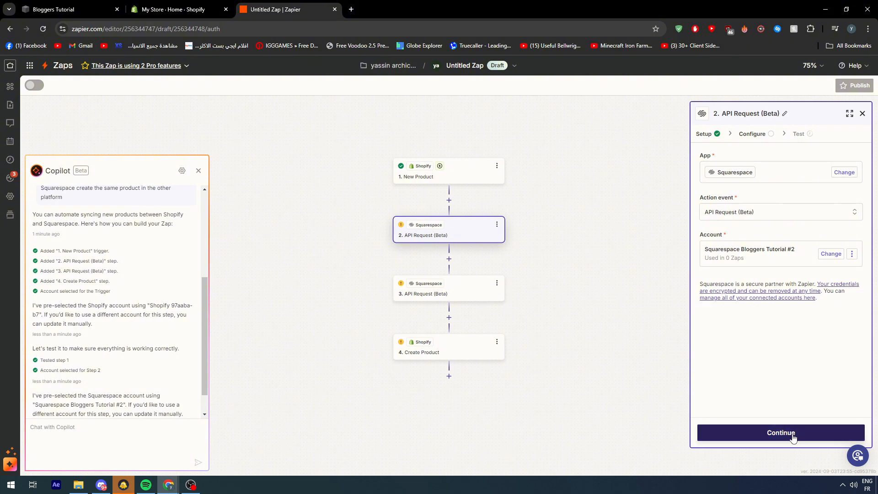
Review the Zap's sequence from the Shopify New Product trigger through both Squarespace API Requests to Shopify Create Product.
{"action": "left_click_drag", "start_coordinate": [384, 157], "coordinate": [386, 150]}
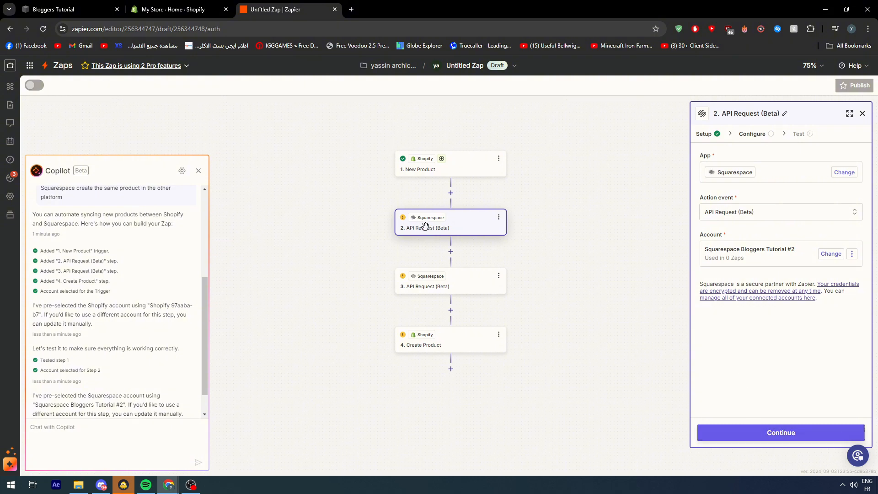
{"action": "scroll", "coordinate": [429, 211], "scroll_direction": "down", "scroll_amount": 2}
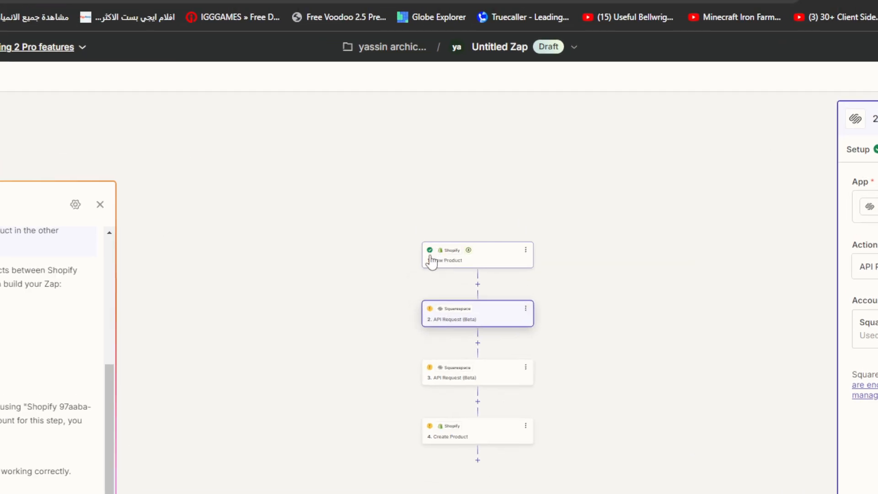
{"action": "scroll", "coordinate": [431, 256], "scroll_direction": "up", "scroll_amount": 2}
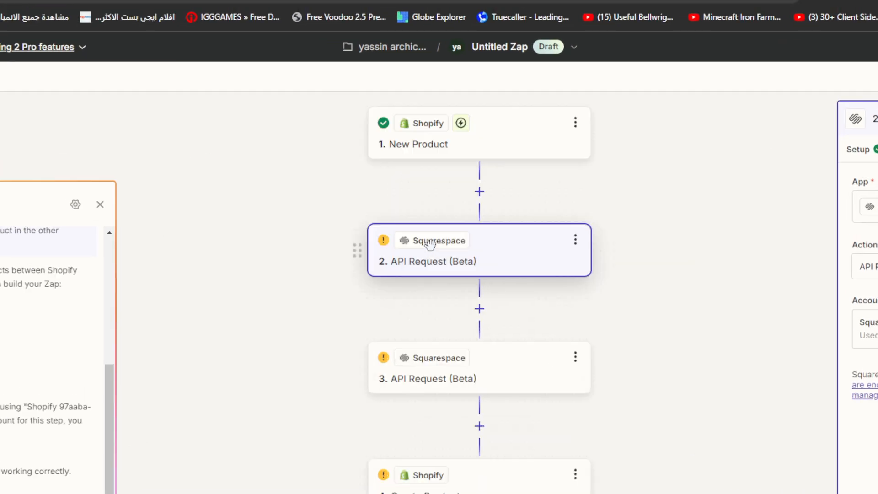
{"action": "left_click_drag", "start_coordinate": [428, 214], "coordinate": [432, 282]}
{"action": "scroll", "coordinate": [397, 198], "scroll_direction": "up", "scroll_amount": 1}
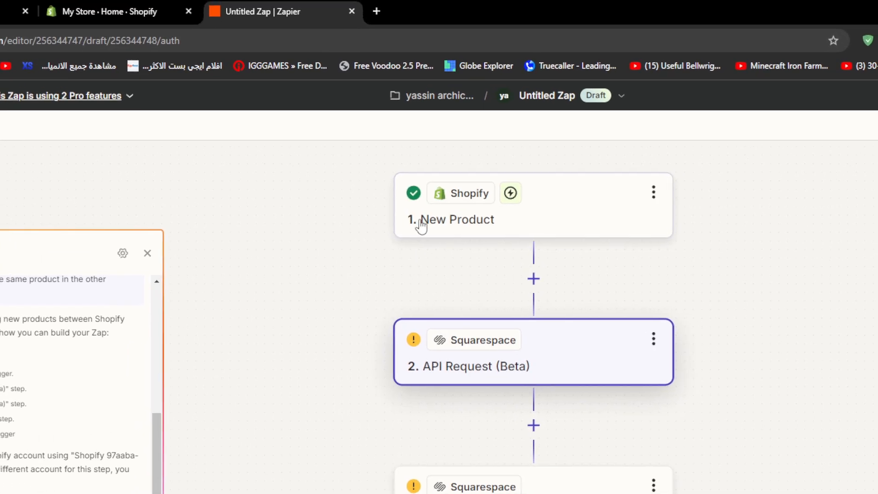
{"action": "scroll", "coordinate": [452, 280], "scroll_direction": "down", "scroll_amount": 5}
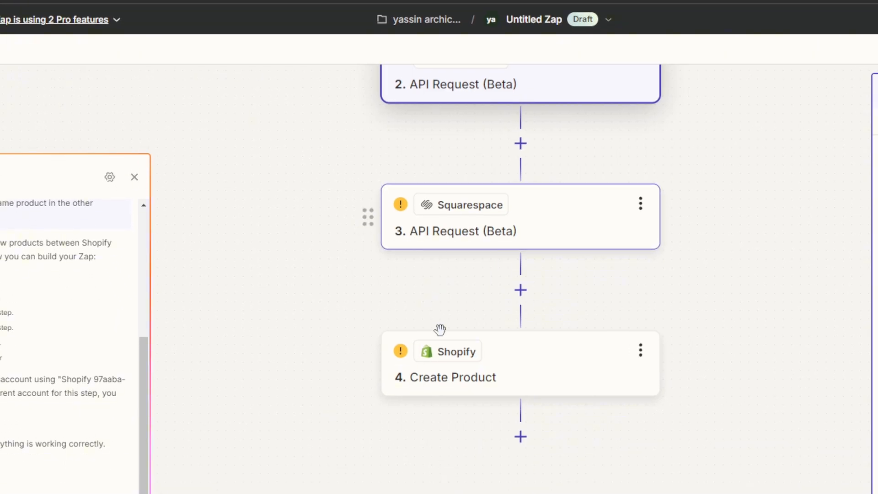
{"action": "left_click", "coordinate": [450, 378]}
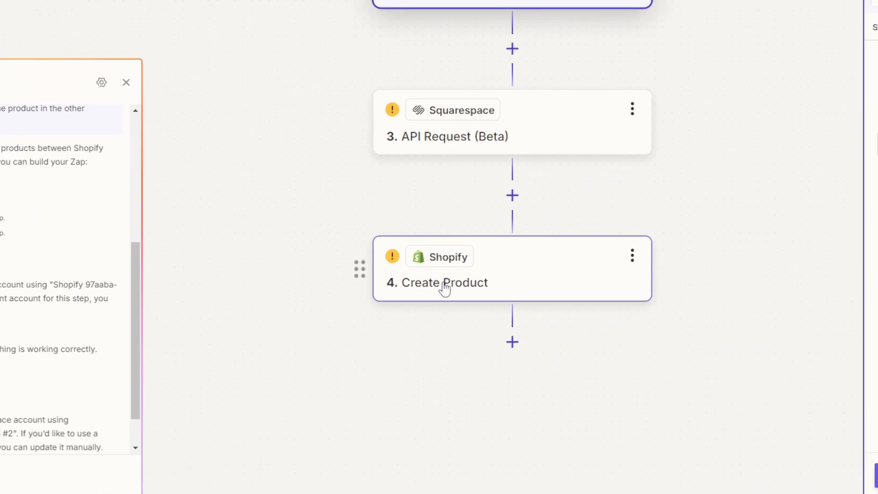